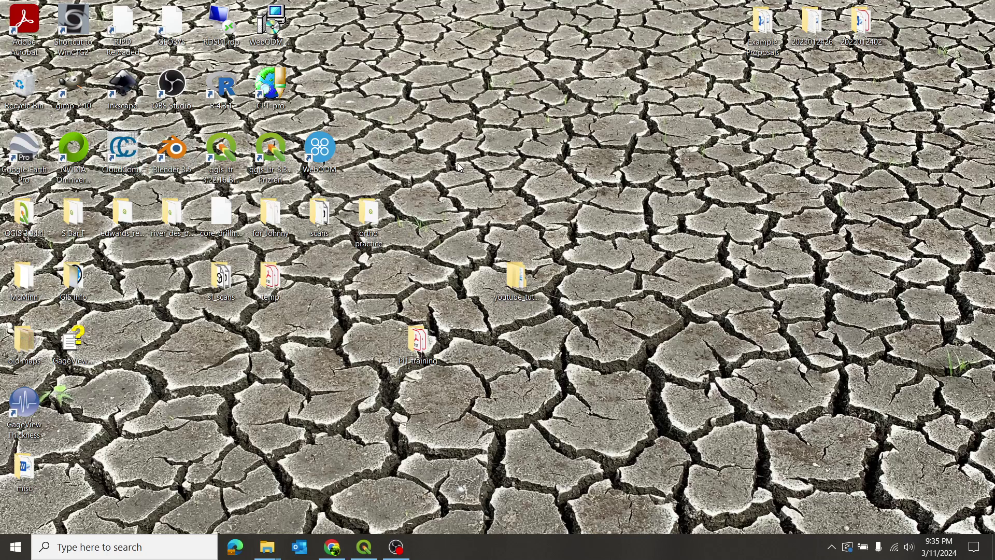
Open the youtube_tutorial desktop folder, check the six LAZ files in lidar, and return
{"action": "double_click", "coordinate": [520, 279]}
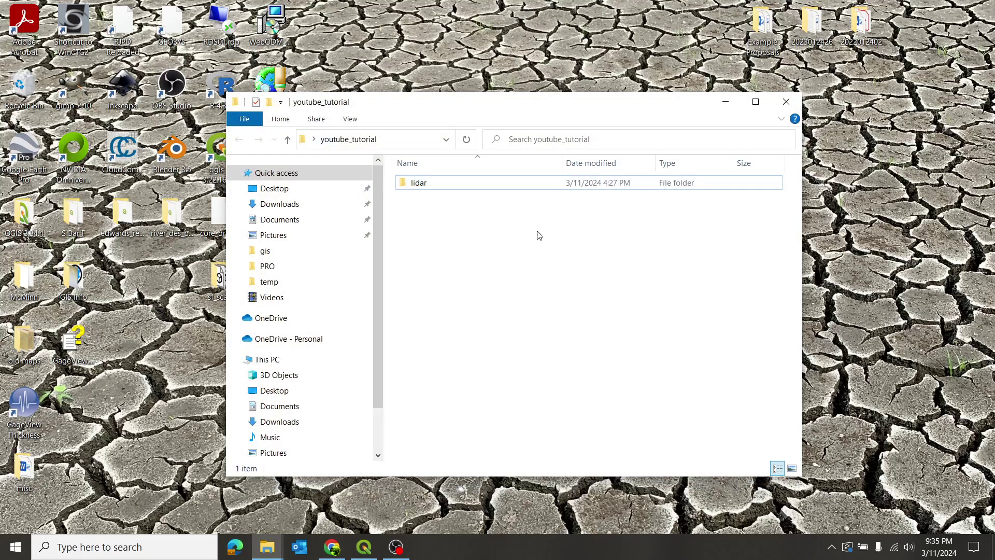
{"action": "left_click_drag", "start_coordinate": [555, 103], "coordinate": [516, 85]}
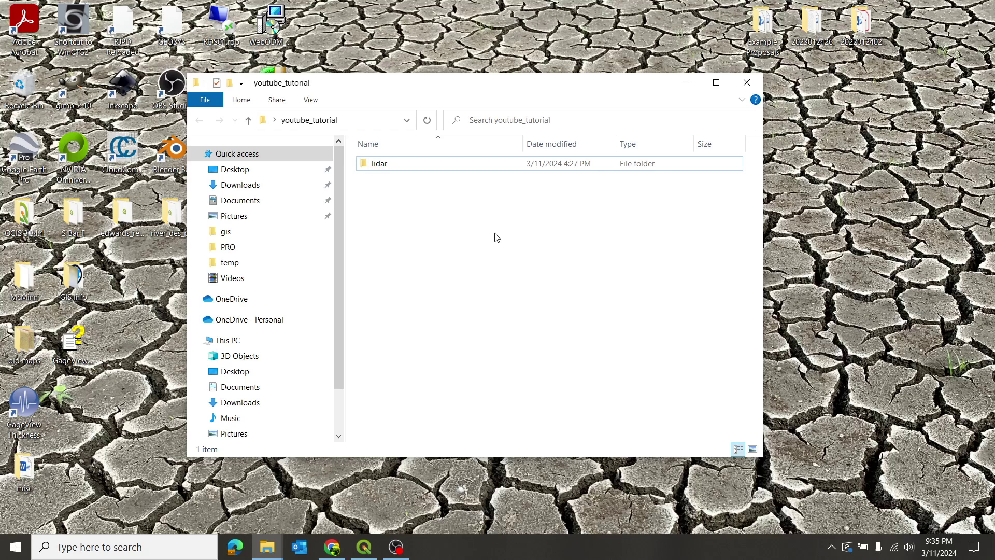
{"action": "left_click", "coordinate": [394, 164]}
{"action": "double_click", "coordinate": [467, 162]}
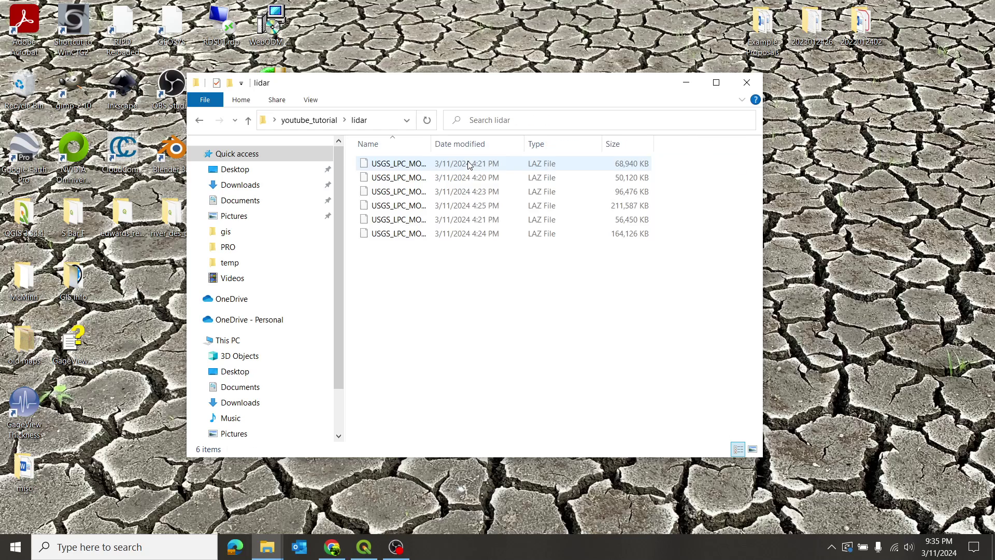
{"action": "left_click", "coordinate": [198, 122]}
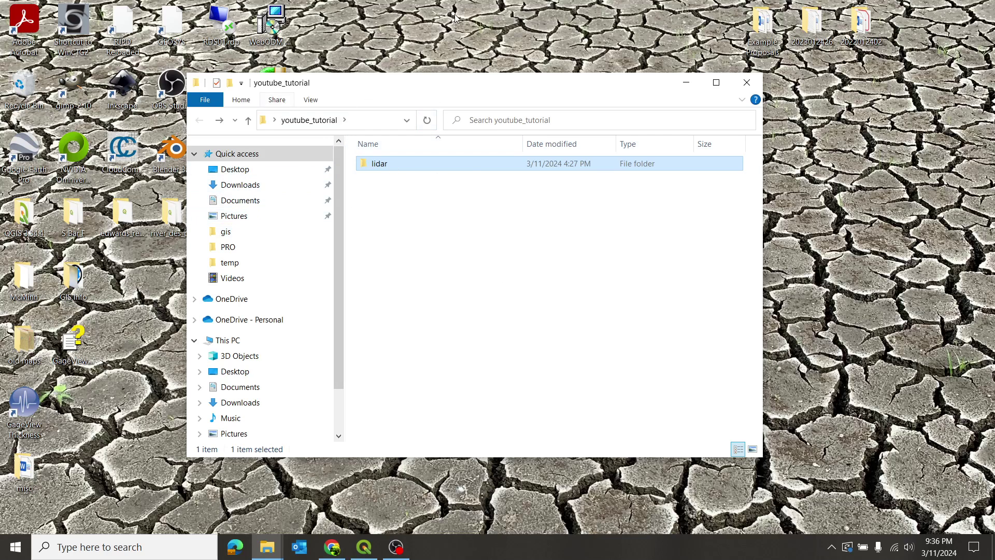
Create folders named 'raster' and 'vector' beside lidar in youtube_tutorial
{"action": "left_click_drag", "start_coordinate": [459, 82], "coordinate": [468, 57]}
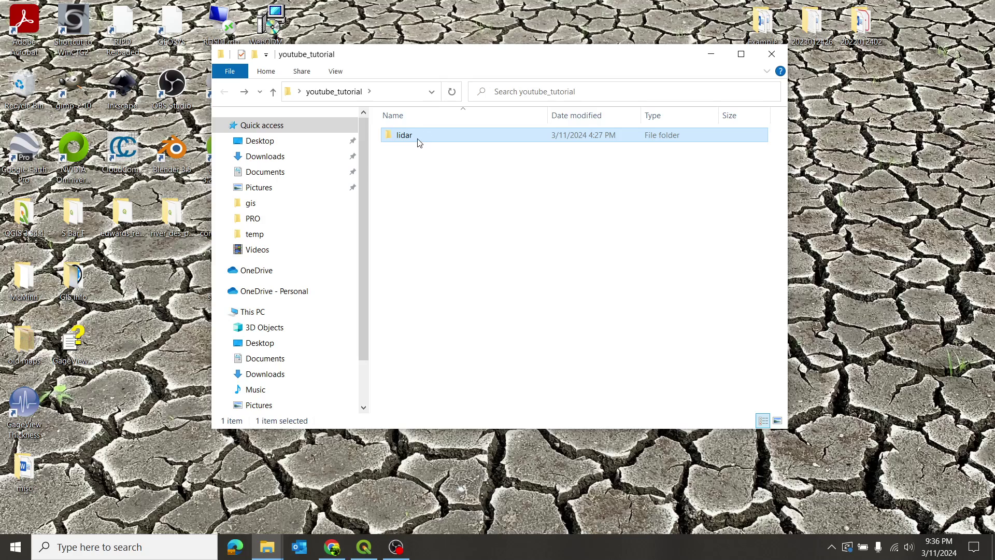
{"action": "left_click", "coordinate": [254, 54]}
{"action": "type", "text": "r"}
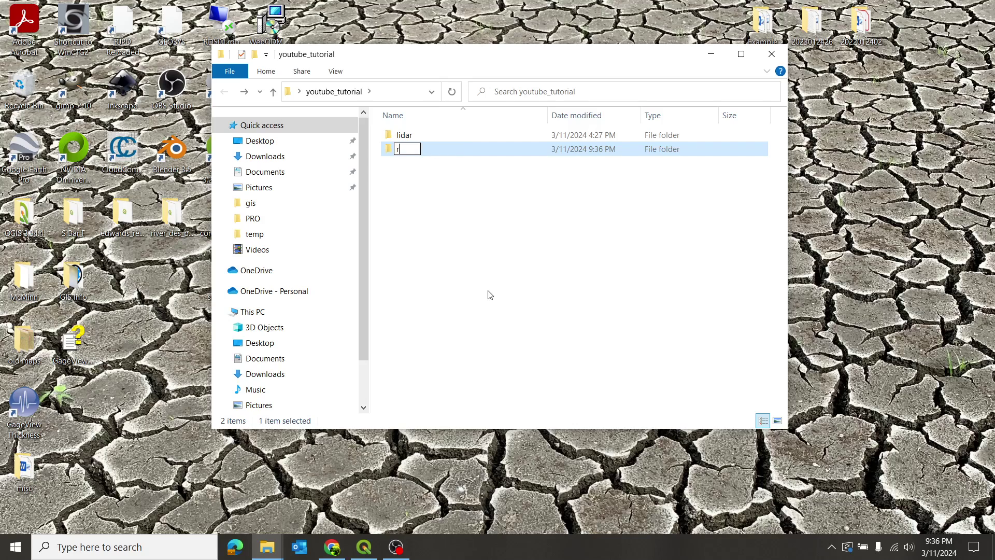
{"action": "type", "text": "aster"}
{"action": "left_click", "coordinate": [254, 54]}
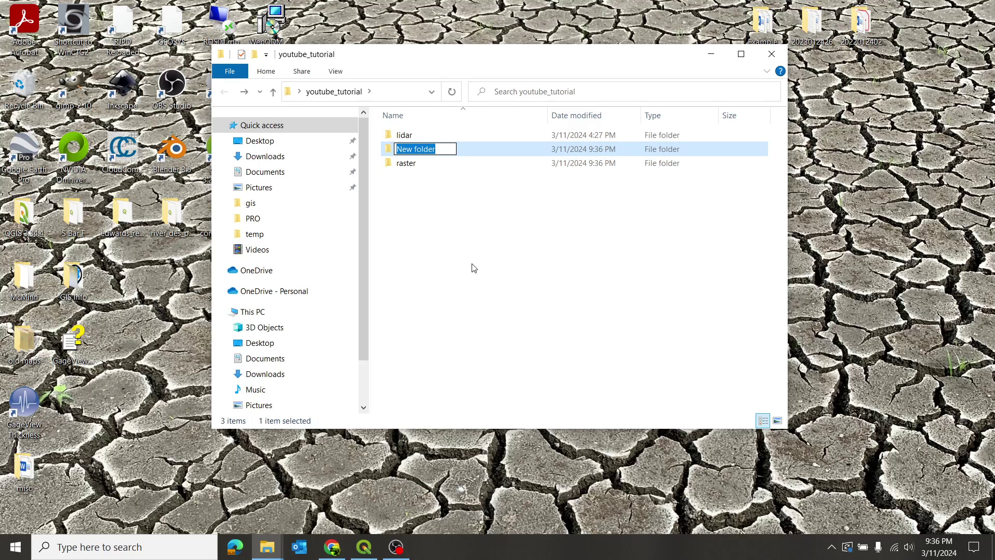
{"action": "type", "text": "vector"}
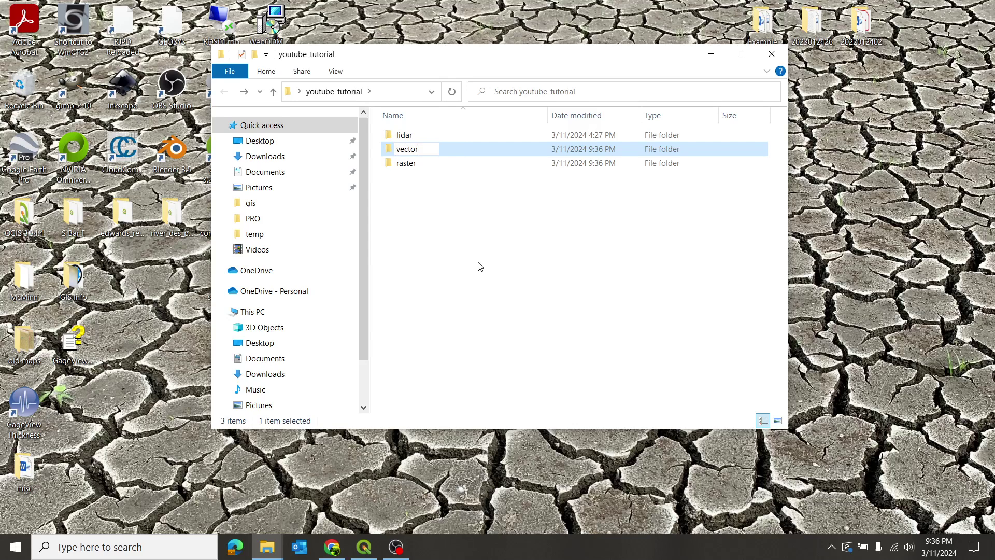
{"action": "left_click", "coordinate": [475, 265]}
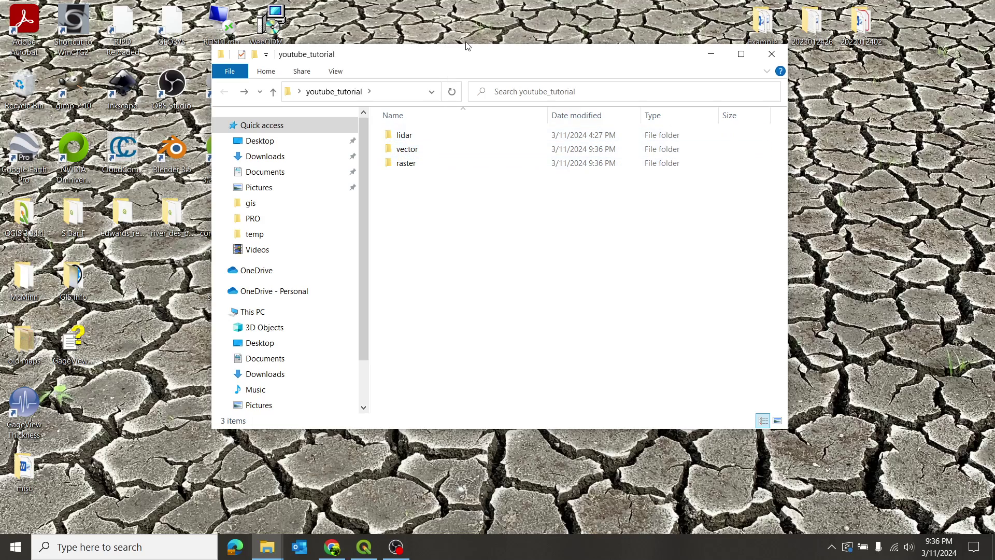
Open the lidar folder showing its six LAZ files, then launch CloudCompare v2.12.4
{"action": "left_click_drag", "start_coordinate": [498, 54], "coordinate": [504, 76]}
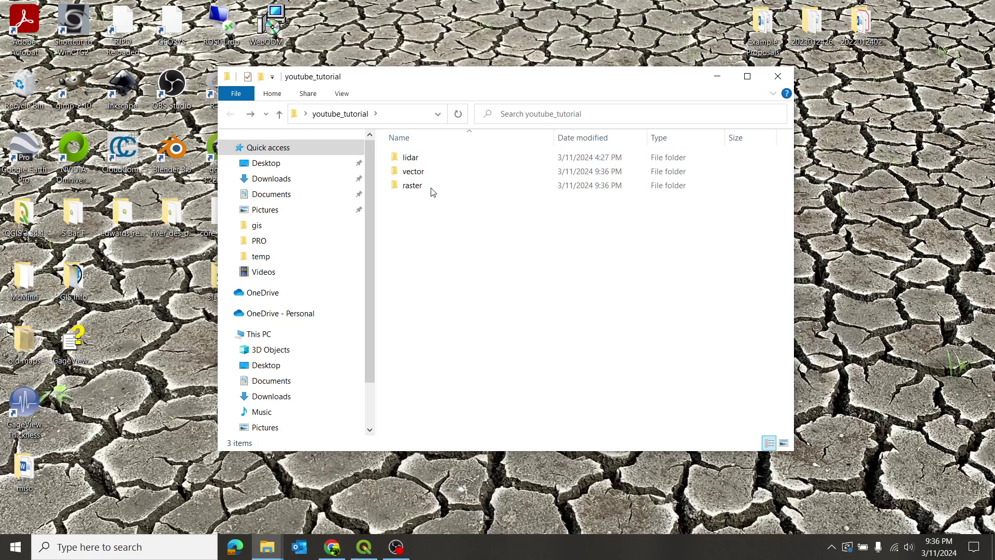
{"action": "double_click", "coordinate": [439, 157]}
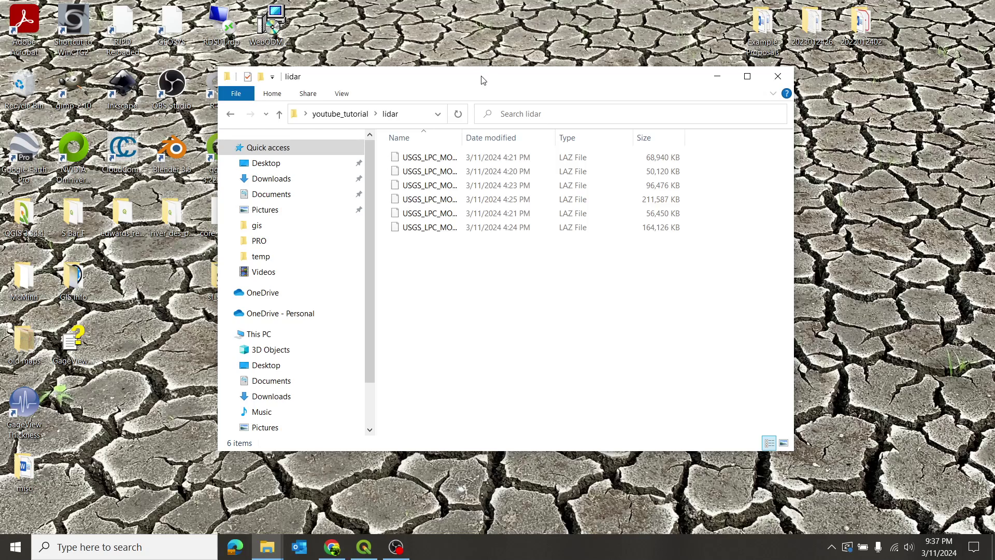
{"action": "left_click_drag", "start_coordinate": [481, 78], "coordinate": [439, 59]}
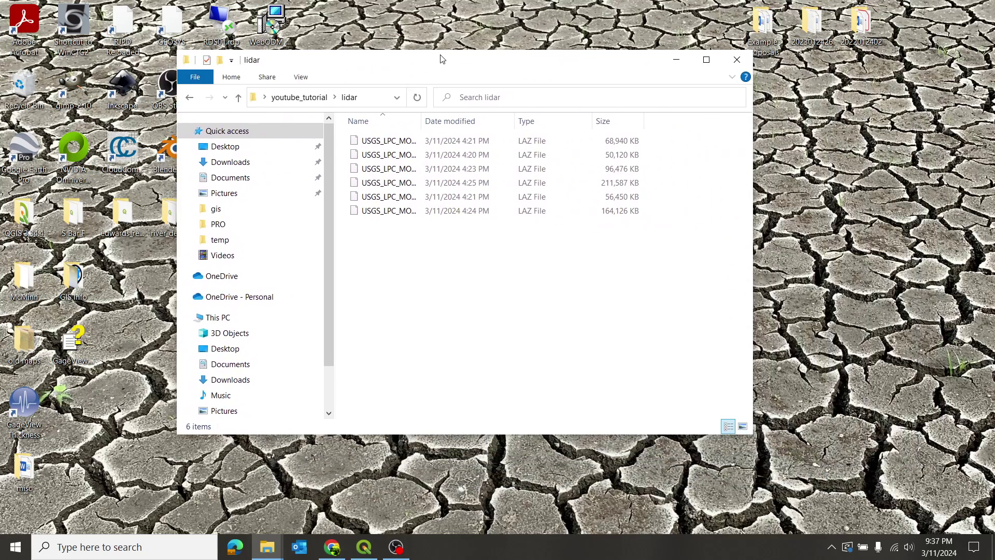
{"action": "double_click", "coordinate": [122, 149]}
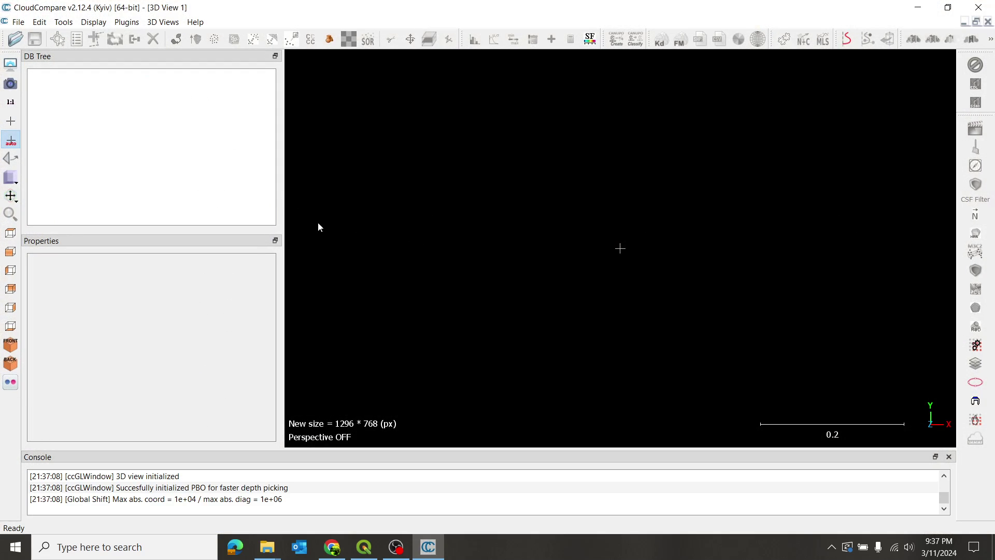
Drag the DB Tree/Properties splitter left to widen the empty 3D view
{"action": "left_click_drag", "start_coordinate": [283, 228], "coordinate": [217, 234]}
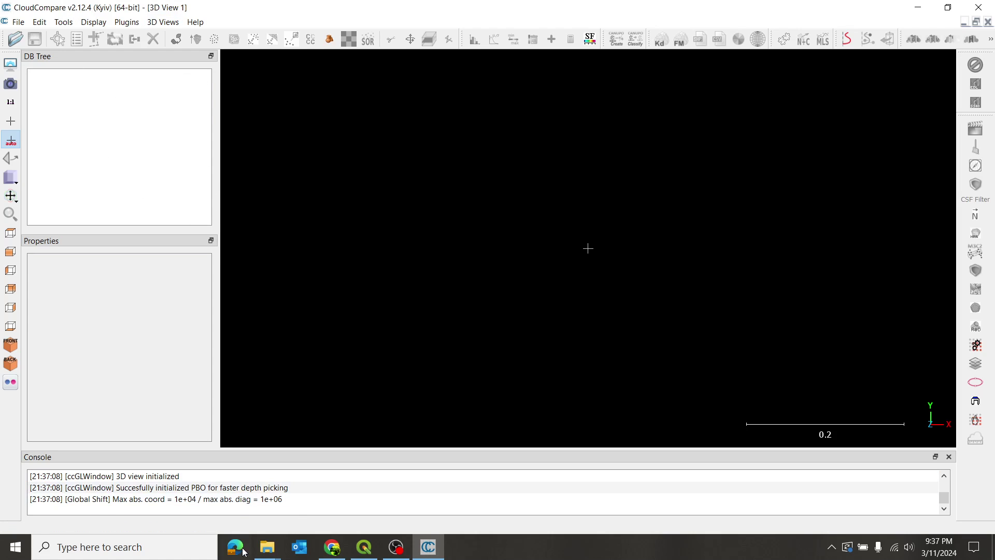
Select all six LAZ tiles in the lidar folder and drop them into CloudCompare
{"action": "left_click", "coordinate": [264, 547]}
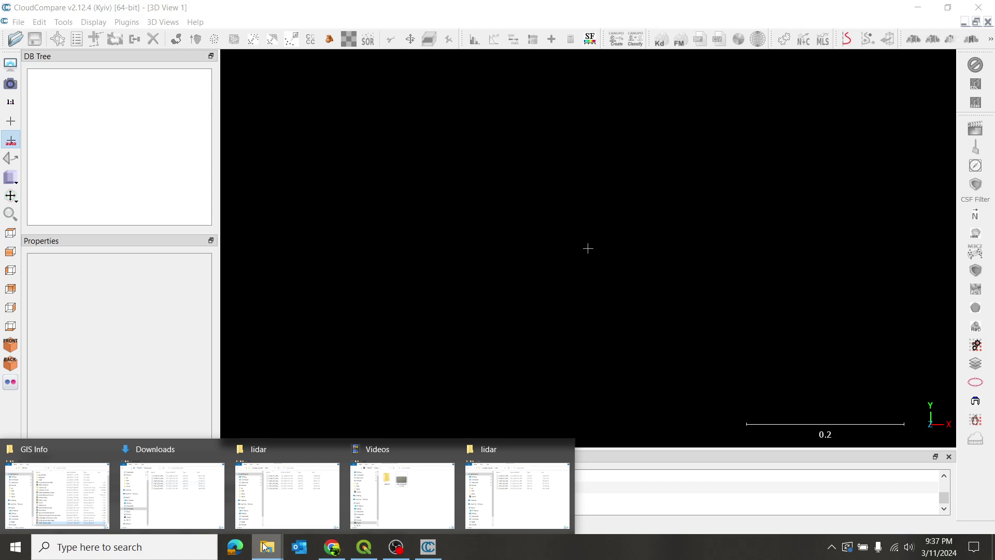
{"action": "left_click", "coordinate": [505, 493]}
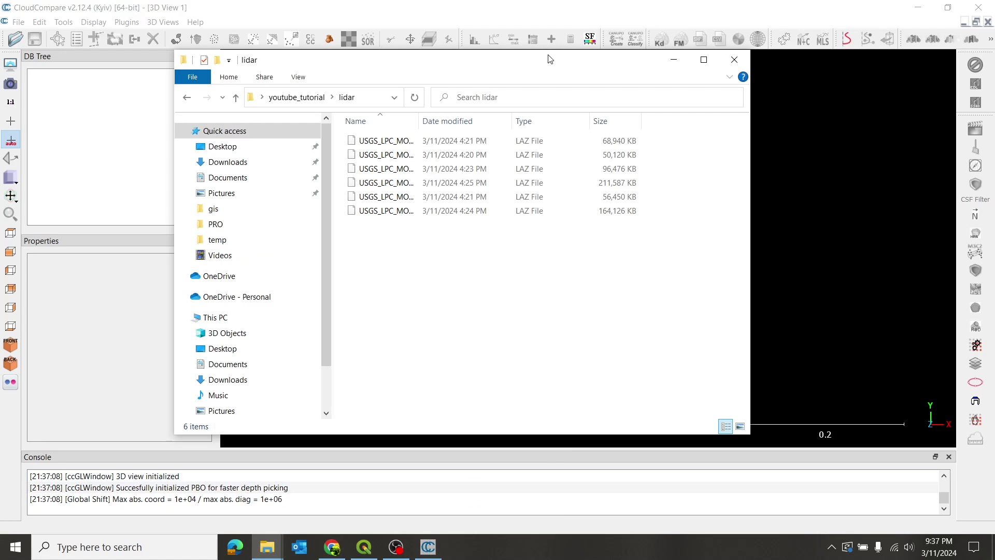
{"action": "left_click_drag", "start_coordinate": [544, 66], "coordinate": [358, 151]}
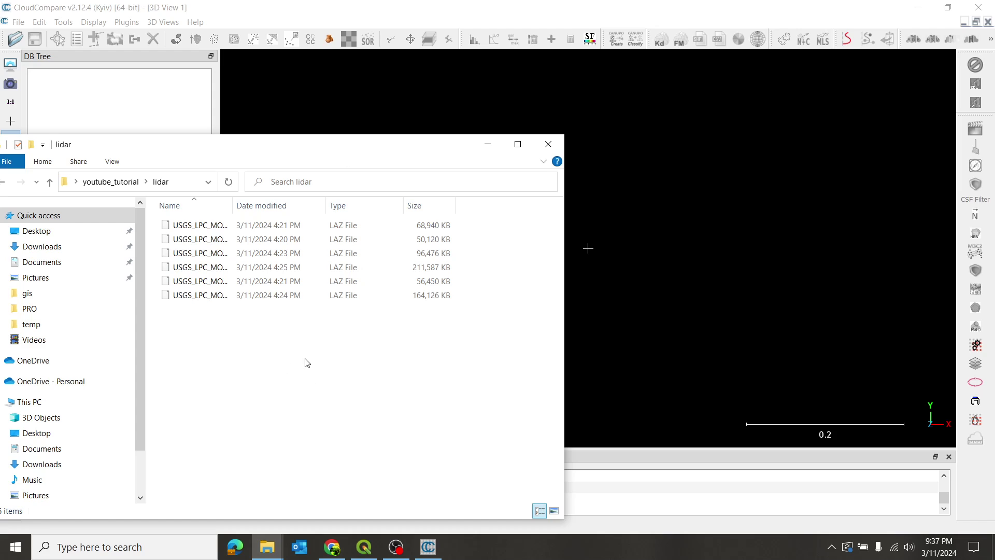
{"action": "left_click_drag", "start_coordinate": [305, 360], "coordinate": [231, 222]}
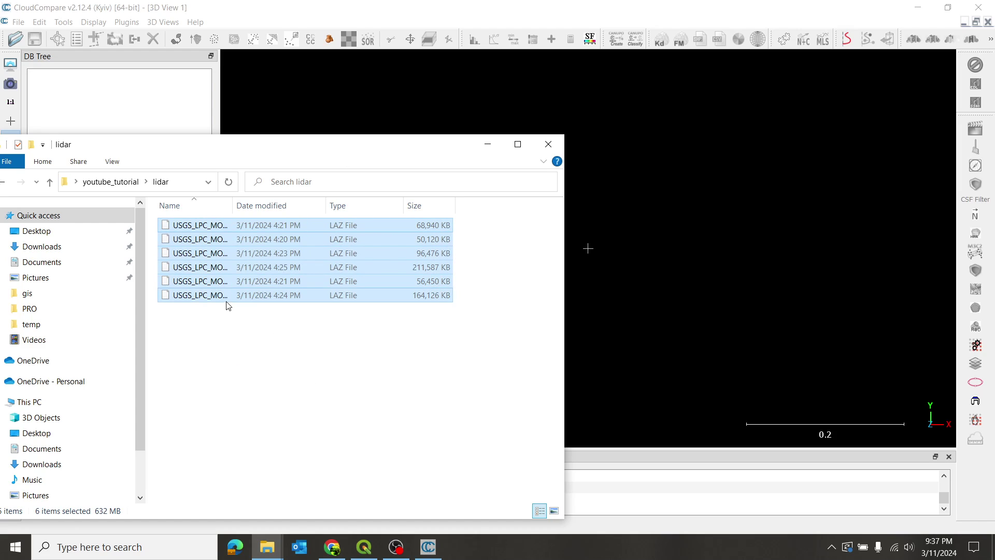
{"action": "left_click_drag", "start_coordinate": [216, 257], "coordinate": [679, 259]}
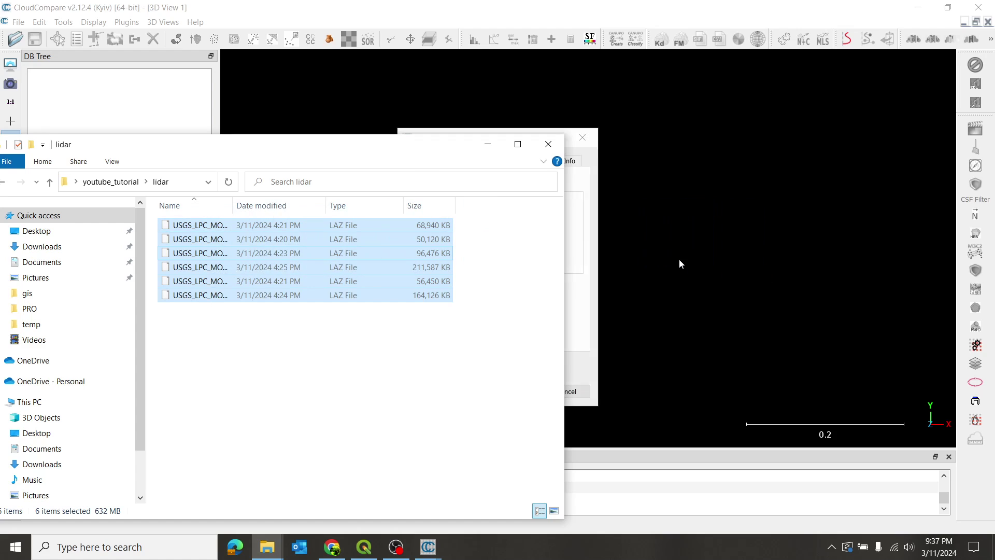
Import only the Classification and Intensity fields, applying this choice to all files
{"action": "left_click", "coordinate": [487, 144]}
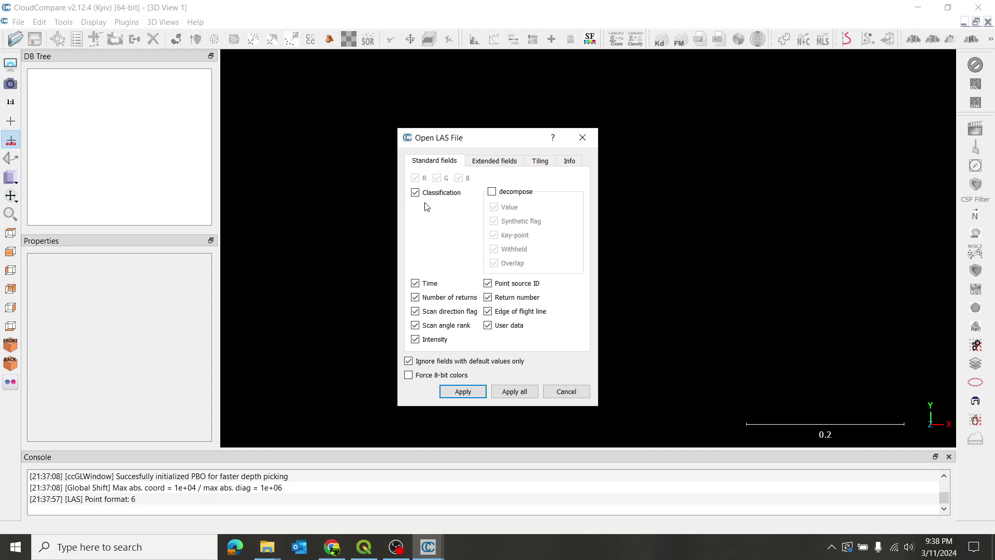
{"action": "left_click", "coordinate": [415, 283]}
{"action": "left_click", "coordinate": [415, 297]}
{"action": "left_click", "coordinate": [414, 312]}
{"action": "left_click", "coordinate": [488, 327]}
{"action": "left_click", "coordinate": [487, 312]}
{"action": "left_click", "coordinate": [488, 298]}
{"action": "left_click", "coordinate": [518, 393]}
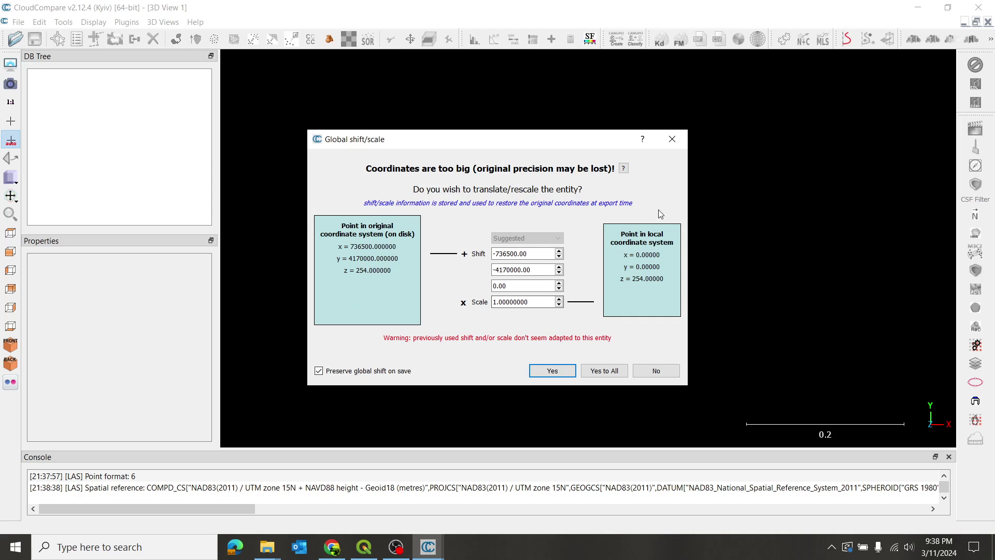
Accept the suggested -736500, -4170000 shift for all six tiles with Yes to All
{"action": "left_click", "coordinate": [604, 371]}
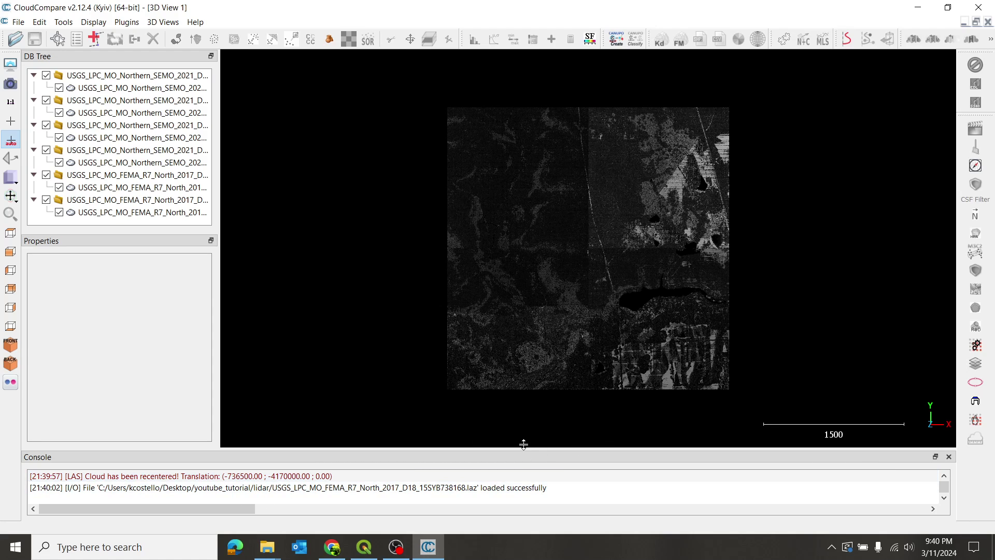
{"action": "left_click_drag", "start_coordinate": [523, 449], "coordinate": [524, 448]}
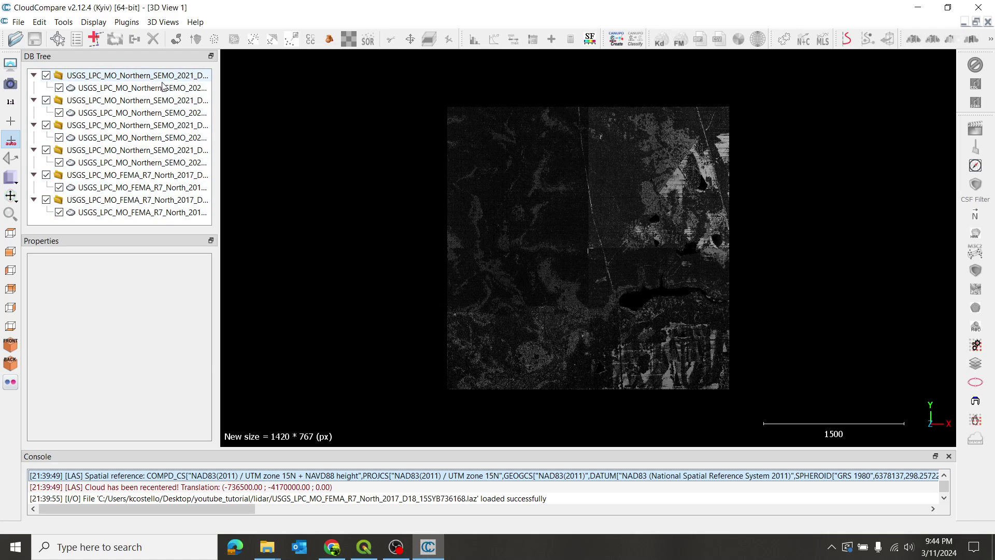
Select all six tiles and merge them into one cloud, declining the original cloud index field
{"action": "left_click", "coordinate": [164, 79]}
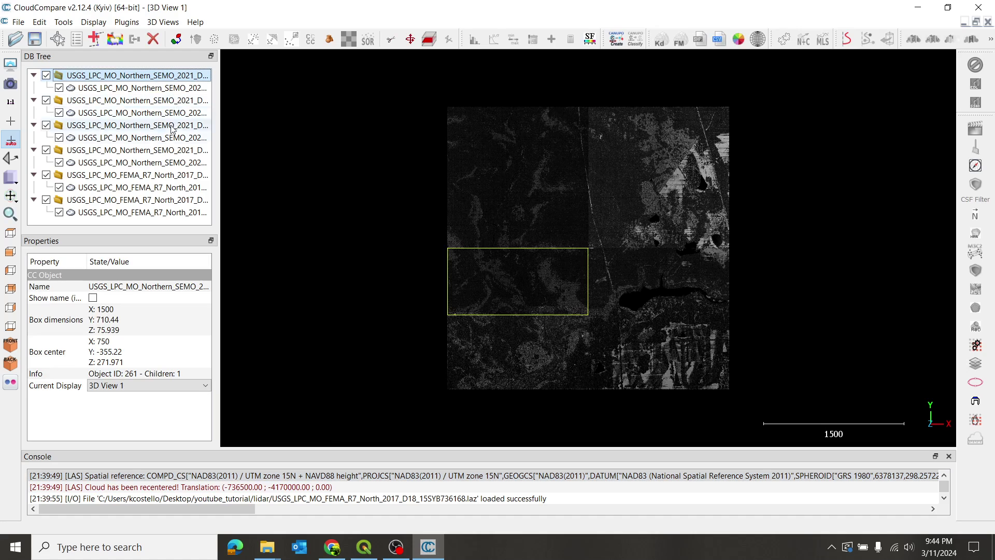
{"action": "left_click", "coordinate": [159, 212], "text": "shift"}
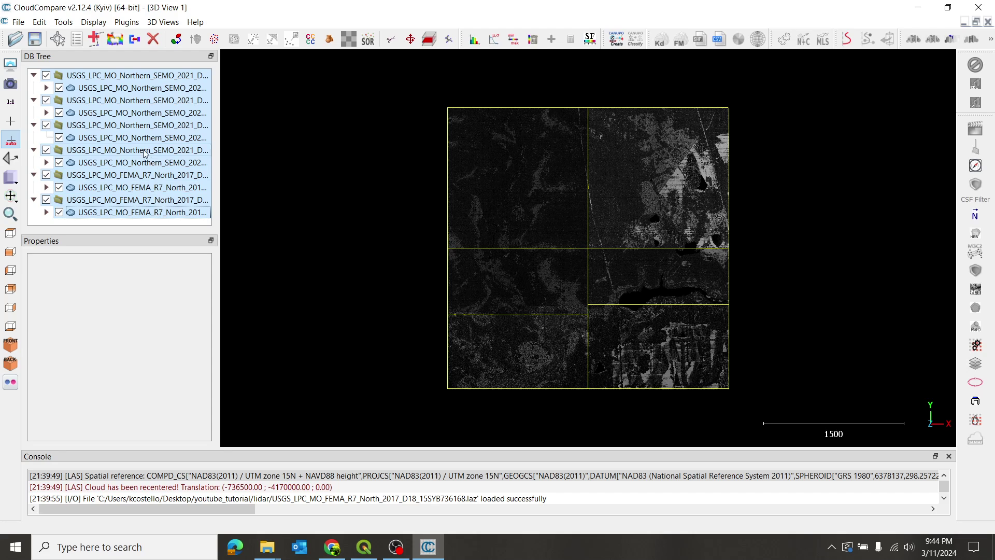
{"action": "left_click", "coordinate": [40, 22]}
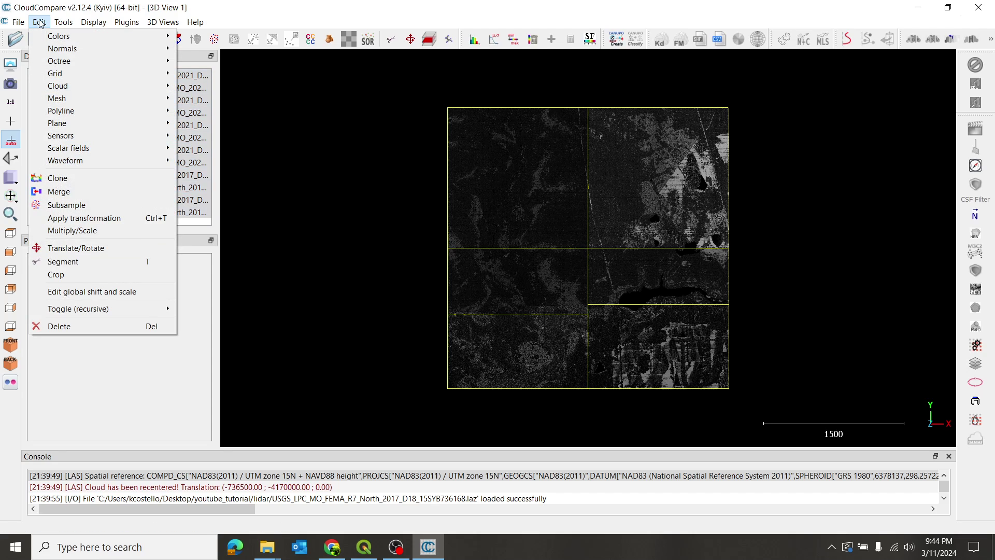
{"action": "left_click", "coordinate": [75, 191]}
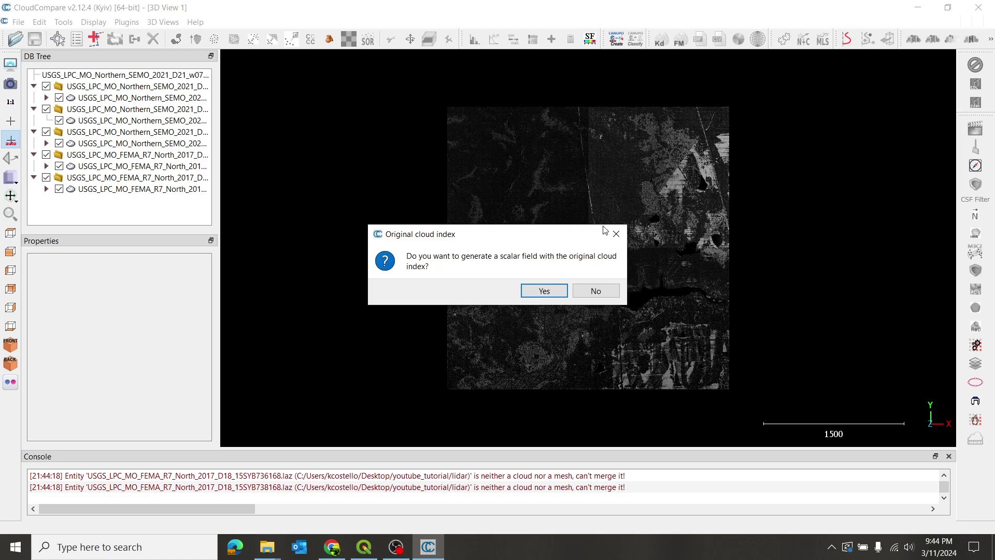
{"action": "left_click", "coordinate": [595, 291]}
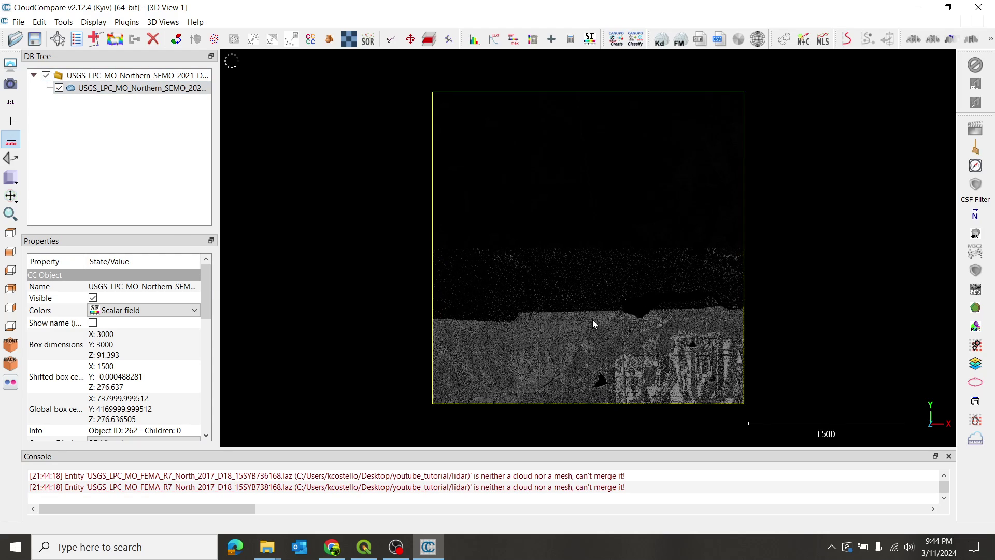
Zoom into the merged cloud's points and tilt it to an oblique view of the terrain
{"action": "scroll", "coordinate": [592, 324], "scroll_direction": "up", "scroll_amount": 2}
{"action": "scroll", "coordinate": [577, 293], "scroll_direction": "down", "scroll_amount": 2}
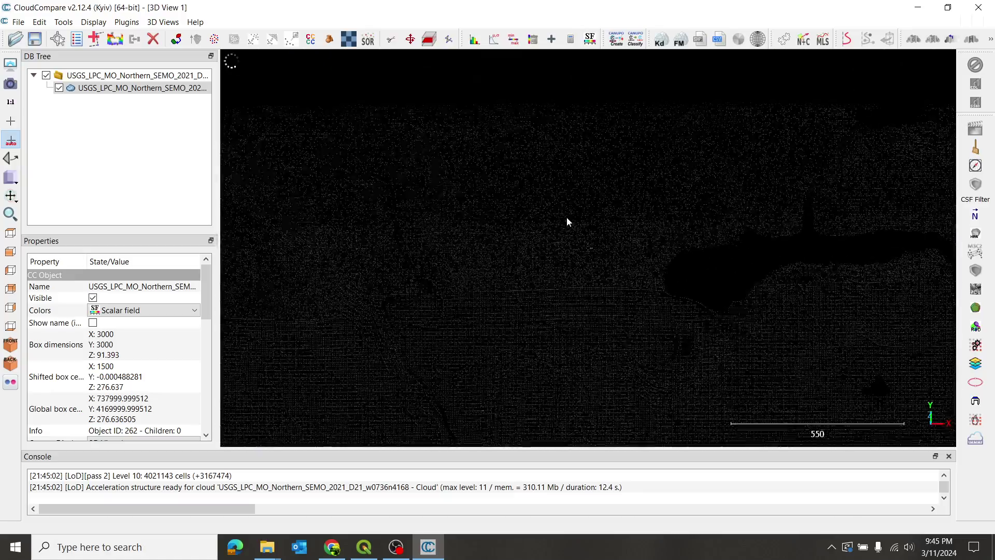
{"action": "scroll", "coordinate": [581, 230], "scroll_direction": "up", "scroll_amount": 6}
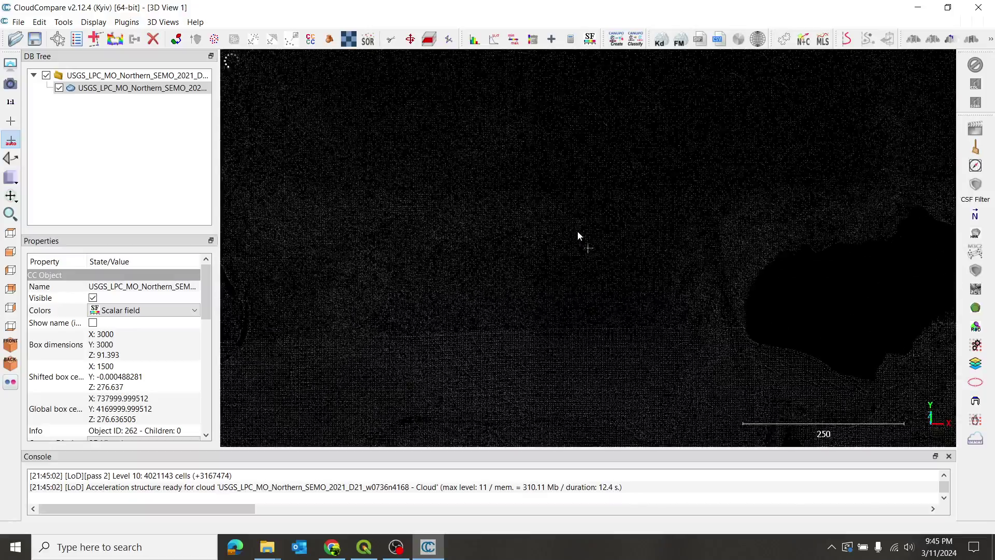
{"action": "scroll", "coordinate": [579, 229], "scroll_direction": "up", "scroll_amount": 4}
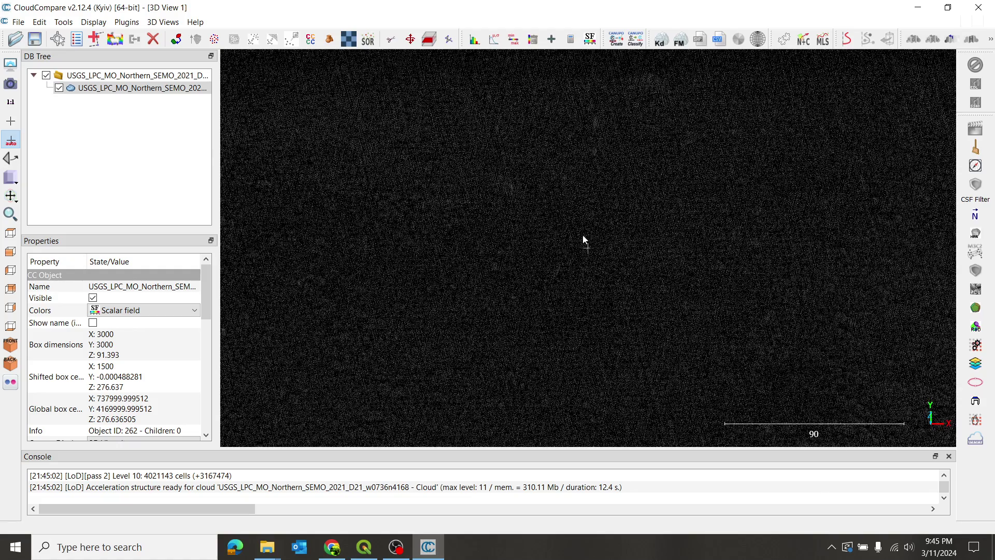
{"action": "left_click_drag", "start_coordinate": [607, 358], "coordinate": [593, 122]}
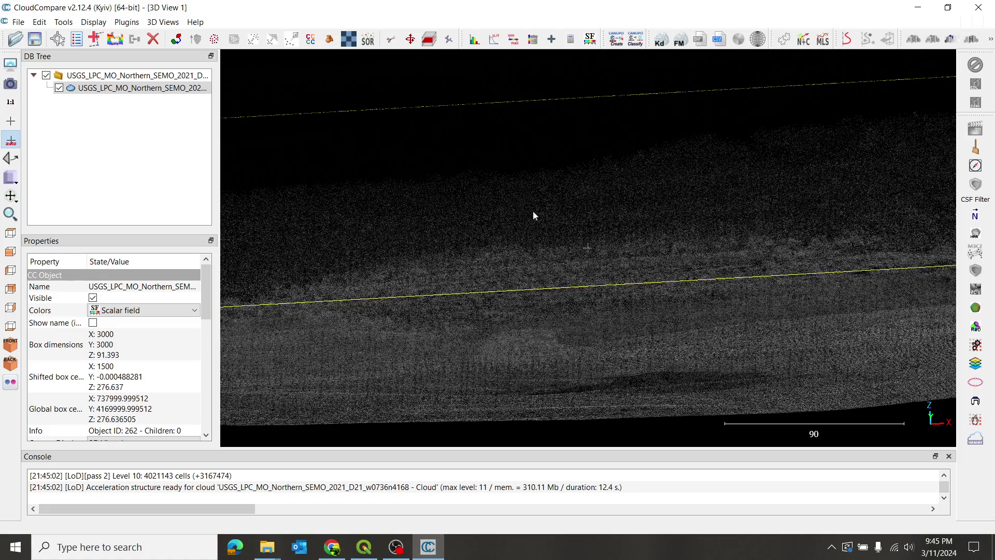
{"action": "left_click_drag", "start_coordinate": [590, 196], "coordinate": [590, 216]}
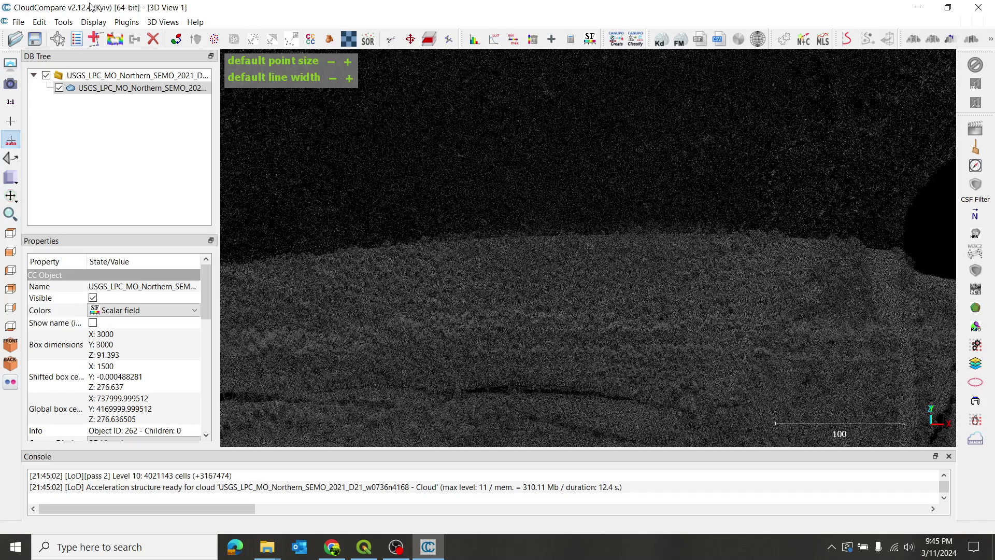
Colour the merged cloud with the Default height ramp along Z
{"action": "left_click", "coordinate": [39, 22]}
{"action": "mouse_move", "coordinate": [67, 35]}
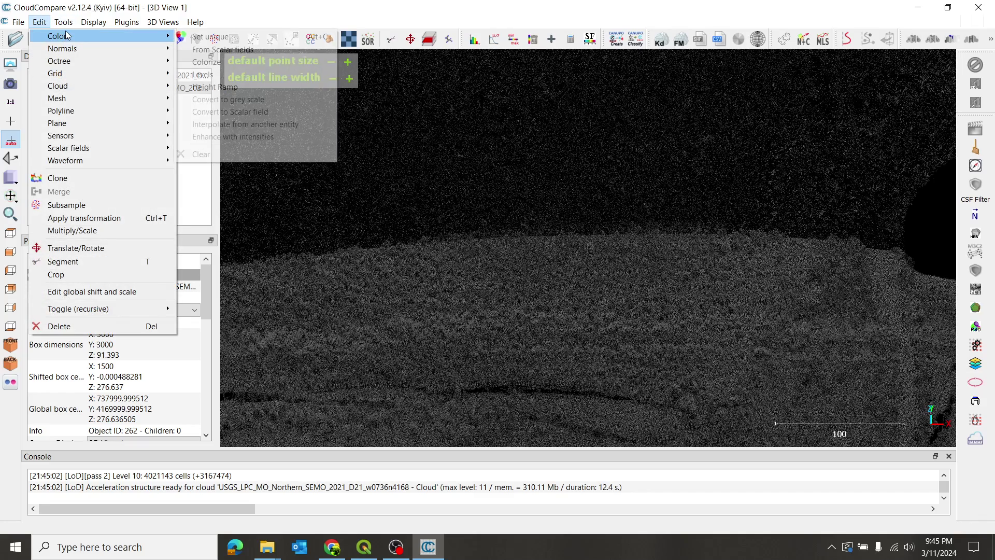
{"action": "left_click", "coordinate": [214, 87]}
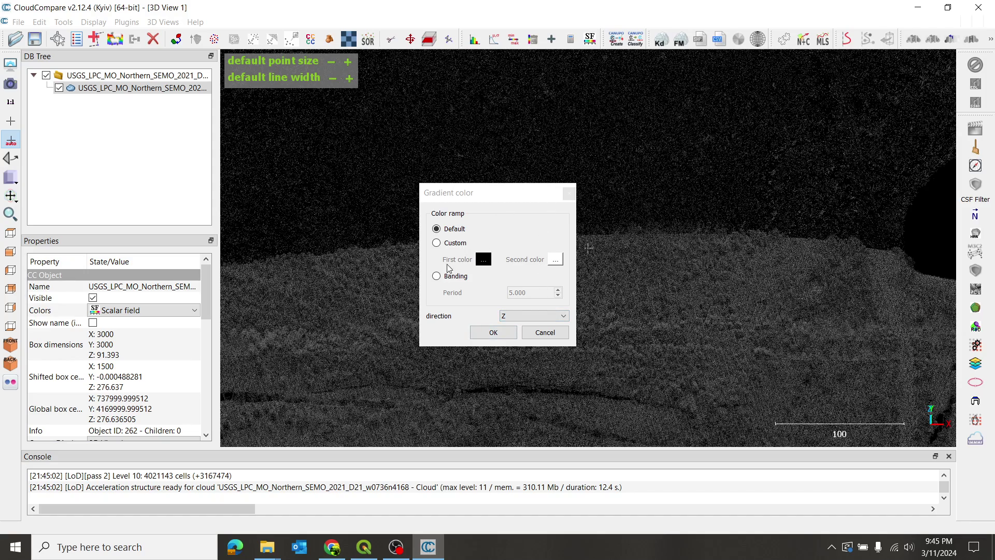
{"action": "left_click", "coordinate": [501, 334]}
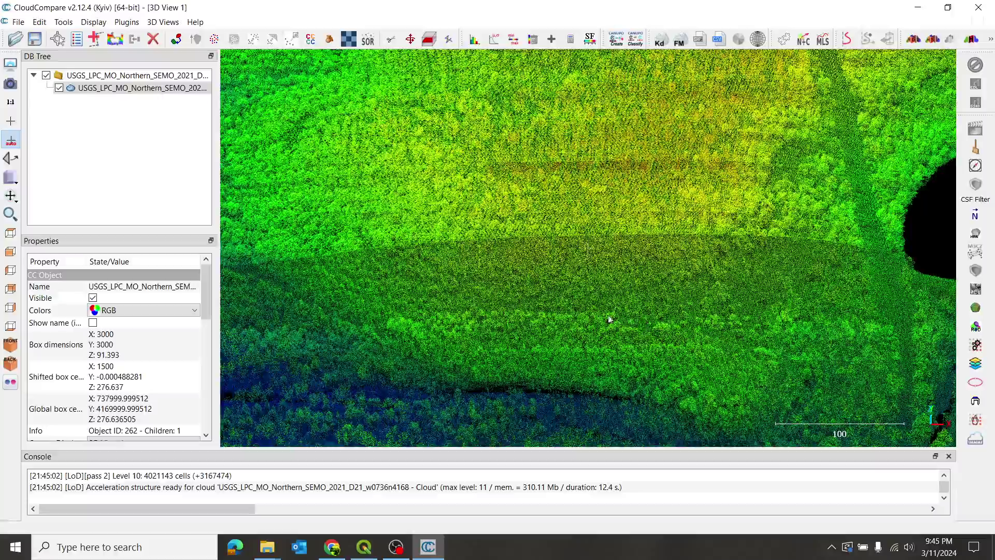
Zoom and orbit the coloured cloud to inspect terrain, creek channel and ponds, ending near top-down
{"action": "scroll", "coordinate": [587, 306], "scroll_direction": "down", "scroll_amount": 3}
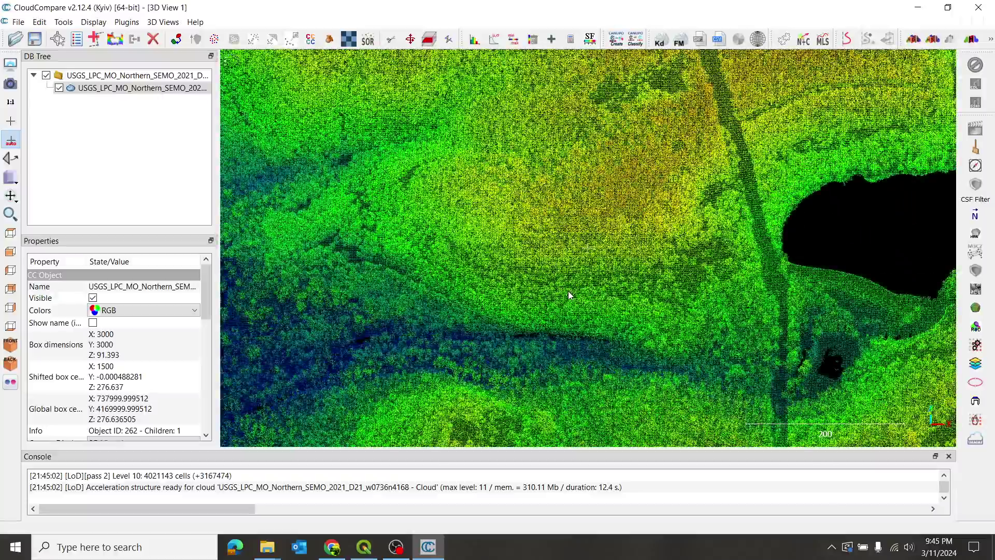
{"action": "scroll", "coordinate": [568, 291], "scroll_direction": "down", "scroll_amount": 2}
{"action": "scroll", "coordinate": [565, 282], "scroll_direction": "down", "scroll_amount": 2}
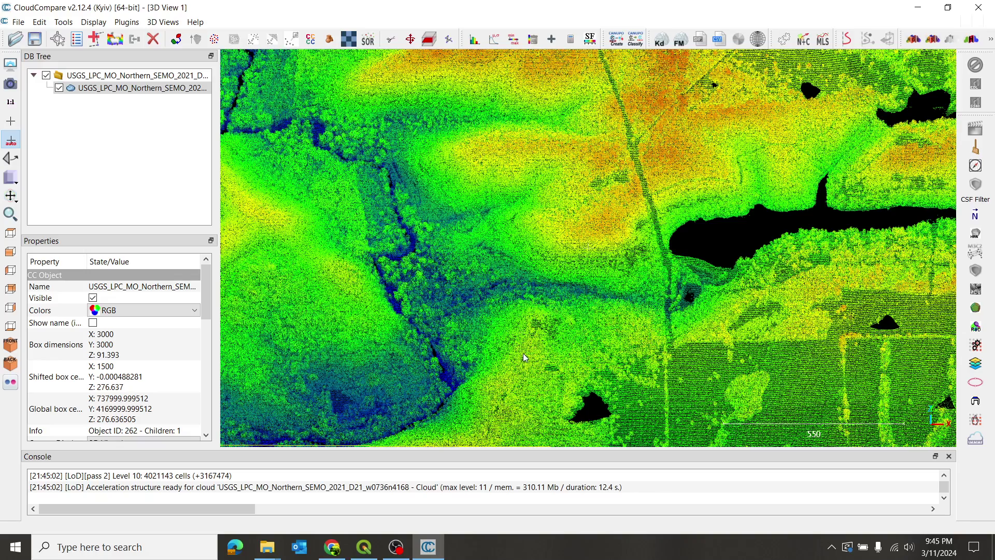
{"action": "left_click_drag", "start_coordinate": [525, 353], "coordinate": [590, 305]}
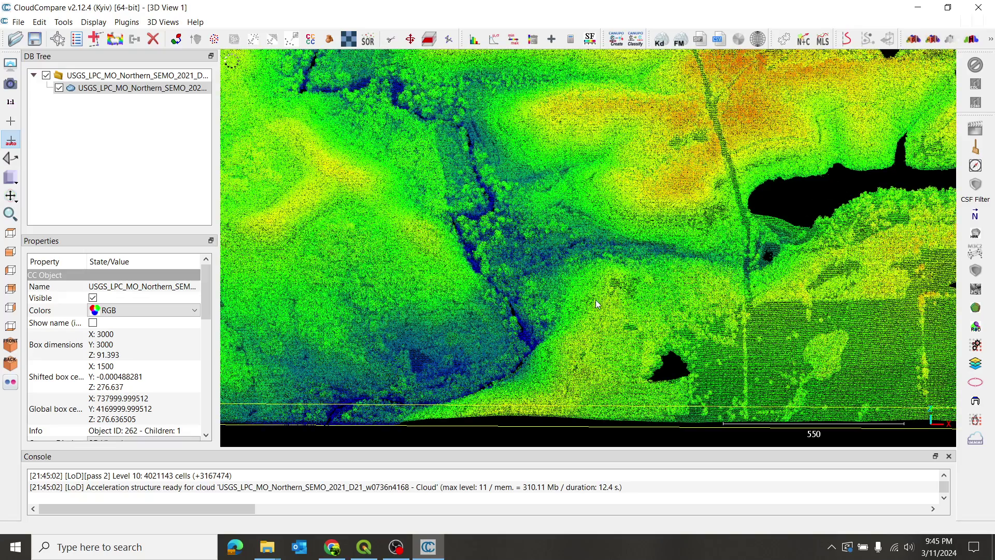
{"action": "scroll", "coordinate": [544, 263], "scroll_direction": "up", "scroll_amount": 4}
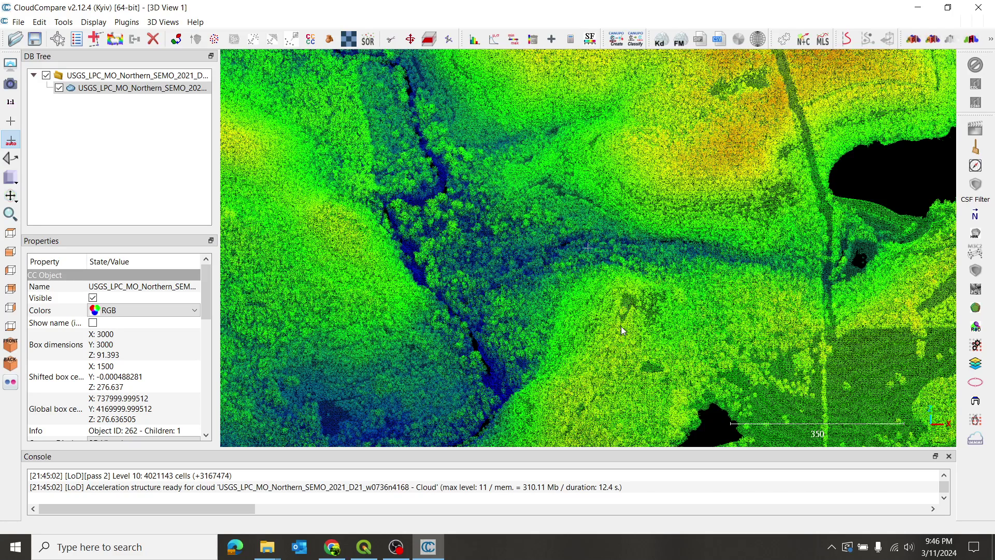
{"action": "left_click_drag", "start_coordinate": [587, 344], "coordinate": [586, 247]}
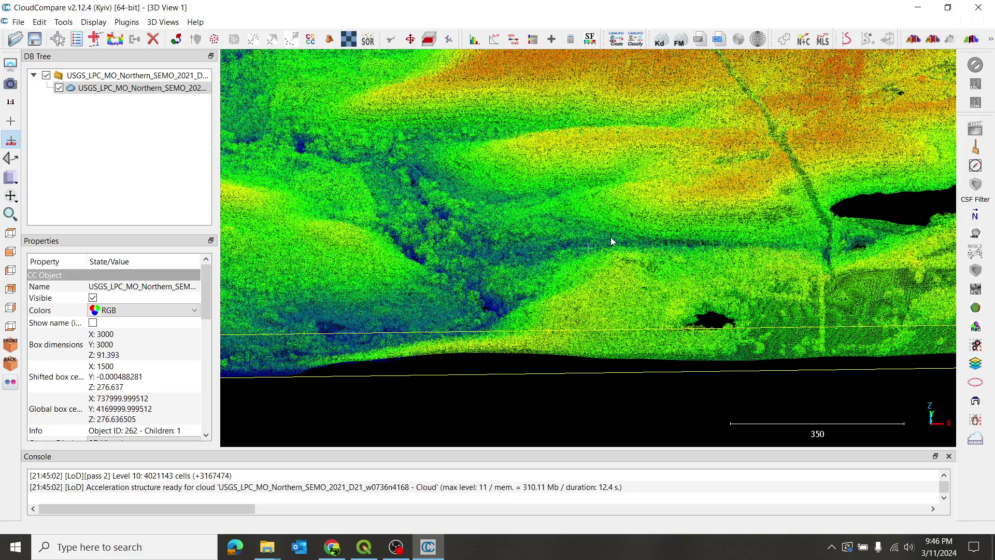
{"action": "left_click_drag", "start_coordinate": [568, 199], "coordinate": [568, 237]}
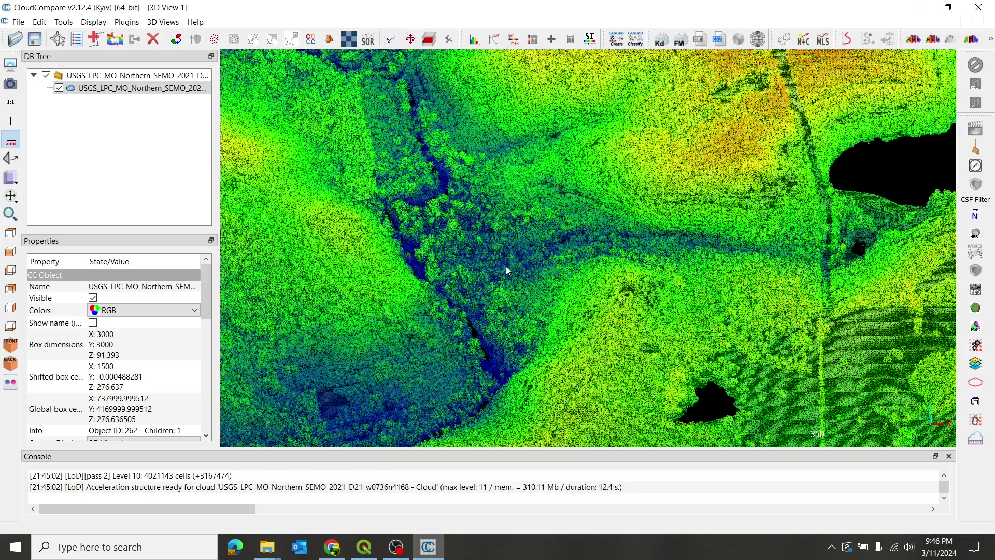
Set the merged cloud's active scalar field to Classification in its Properties
{"action": "left_click", "coordinate": [129, 88]}
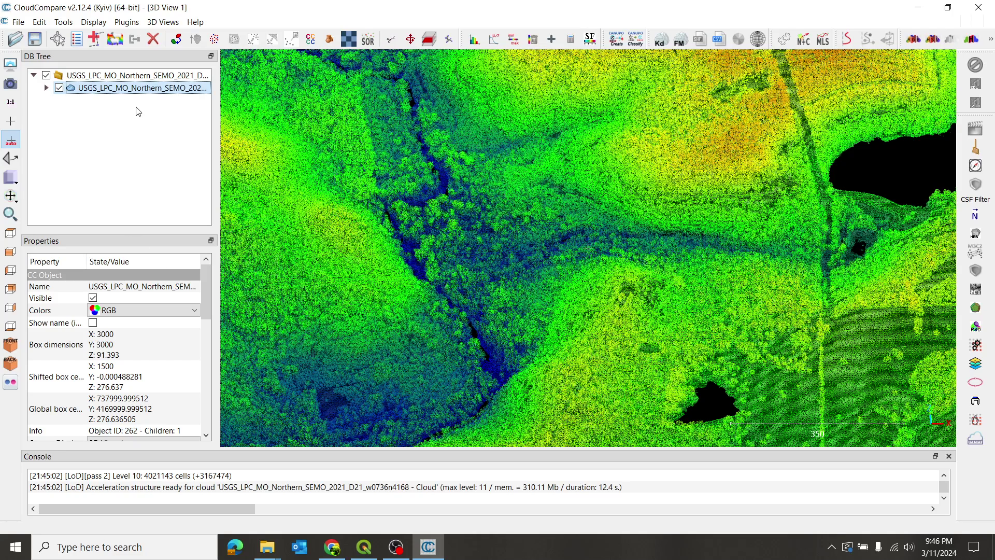
{"action": "left_click_drag", "start_coordinate": [209, 279], "coordinate": [206, 320]}
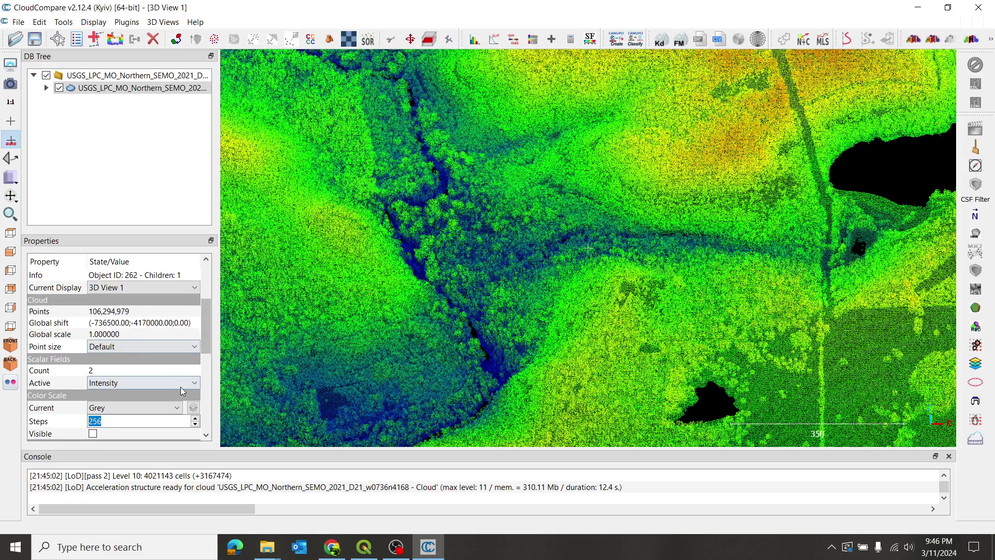
{"action": "left_click", "coordinate": [195, 384]}
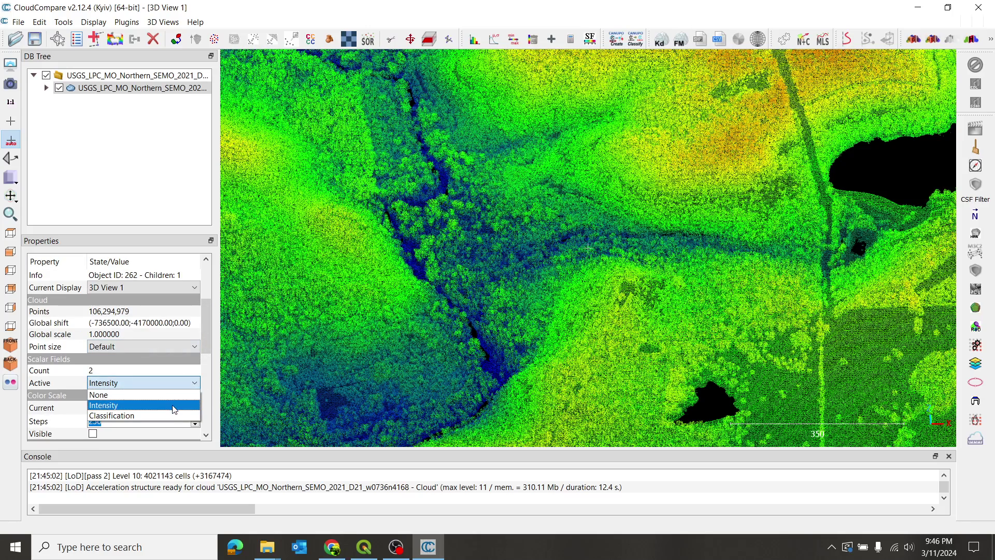
{"action": "left_click", "coordinate": [163, 414]}
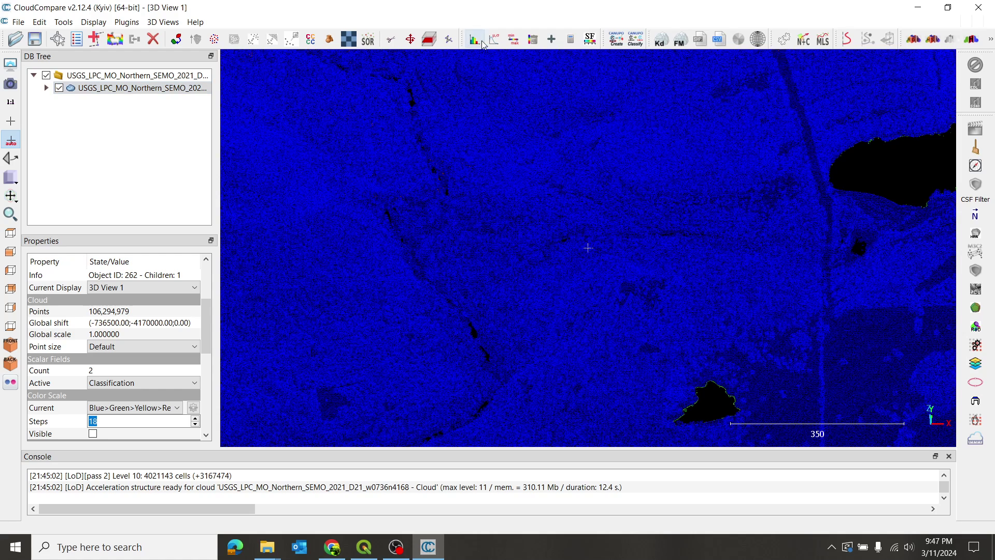
Filter by Classification range 2 to 2 and export those points as a new cloud
{"action": "left_click", "coordinate": [512, 40]}
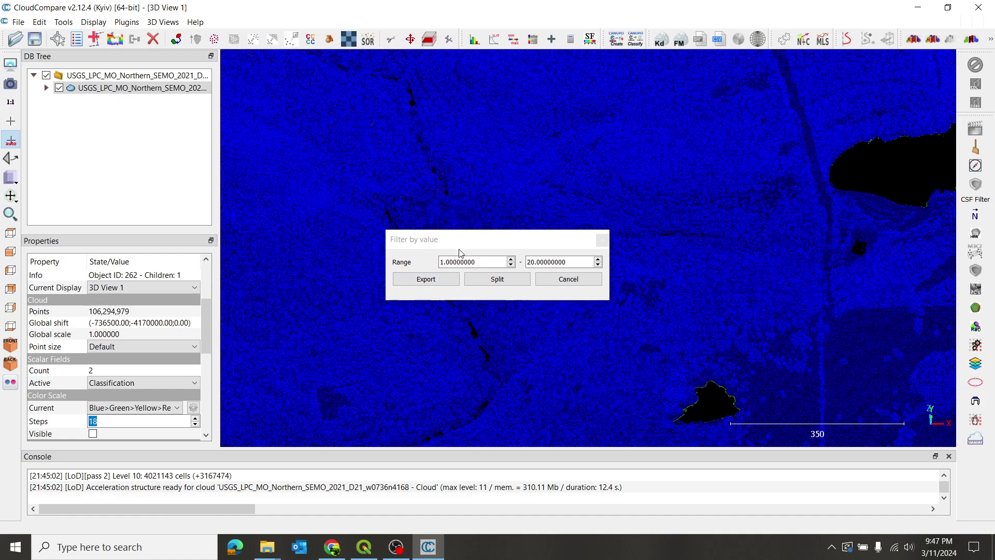
{"action": "left_click", "coordinate": [486, 261]}
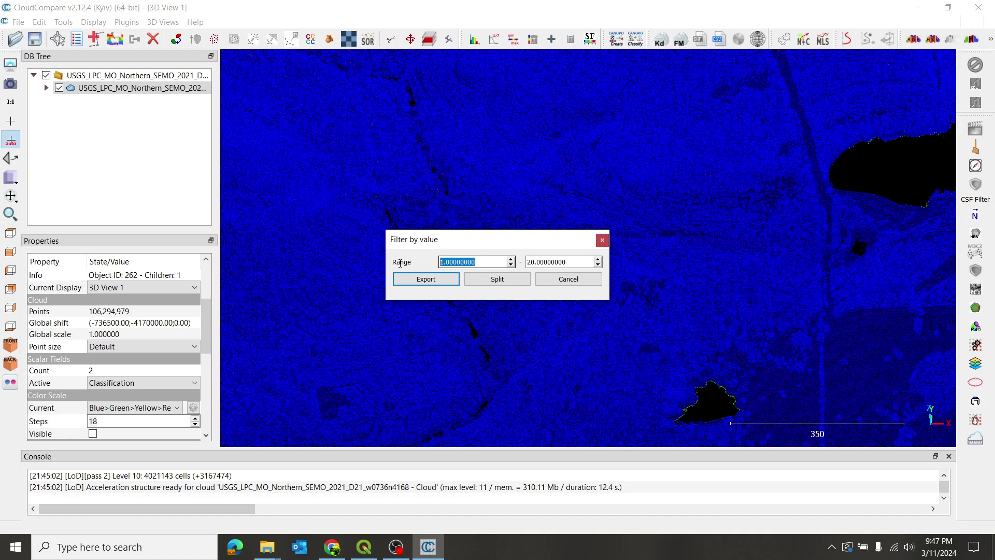
{"action": "type", "text": "2"}
{"action": "key", "text": "Tab"}
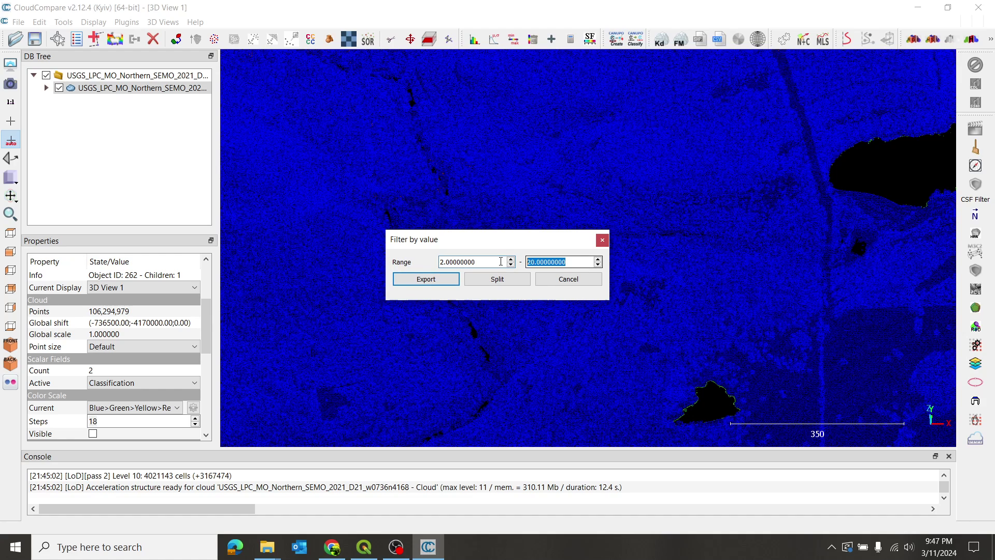
{"action": "type", "text": "2"}
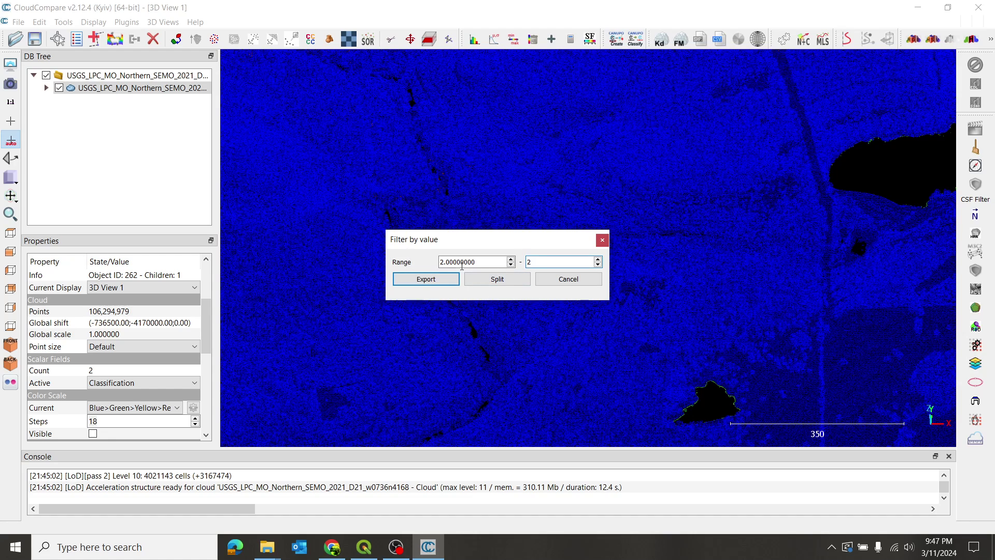
{"action": "left_click", "coordinate": [425, 280]}
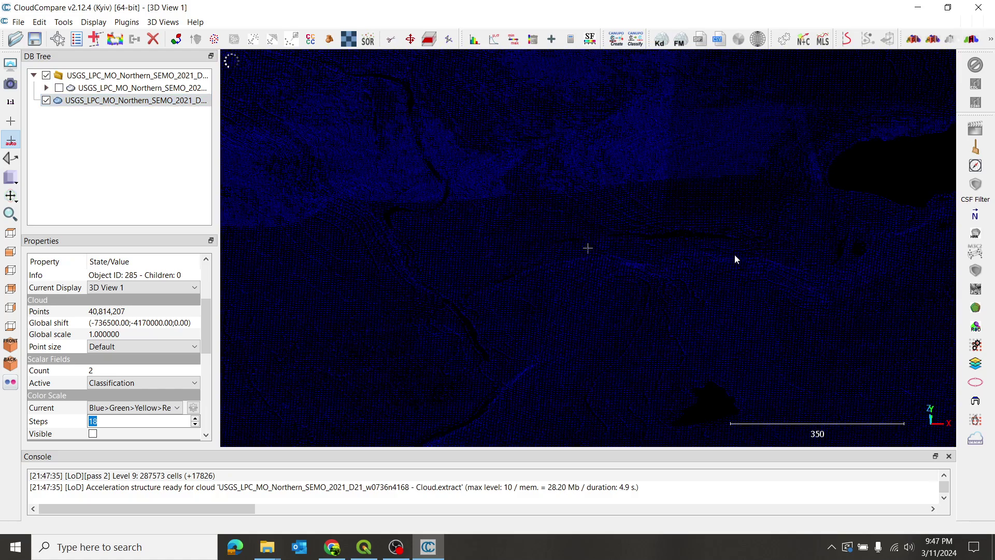
Show only the extracted ground cloud, centred in top view, and select it in the DB Tree
{"action": "left_click", "coordinate": [59, 88]}
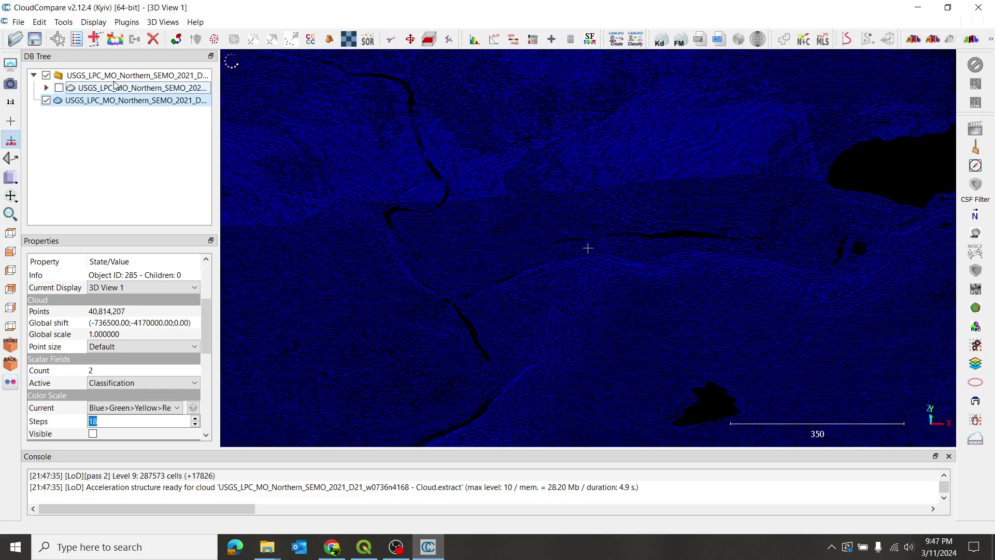
{"action": "scroll", "coordinate": [584, 295], "scroll_direction": "down", "scroll_amount": 5}
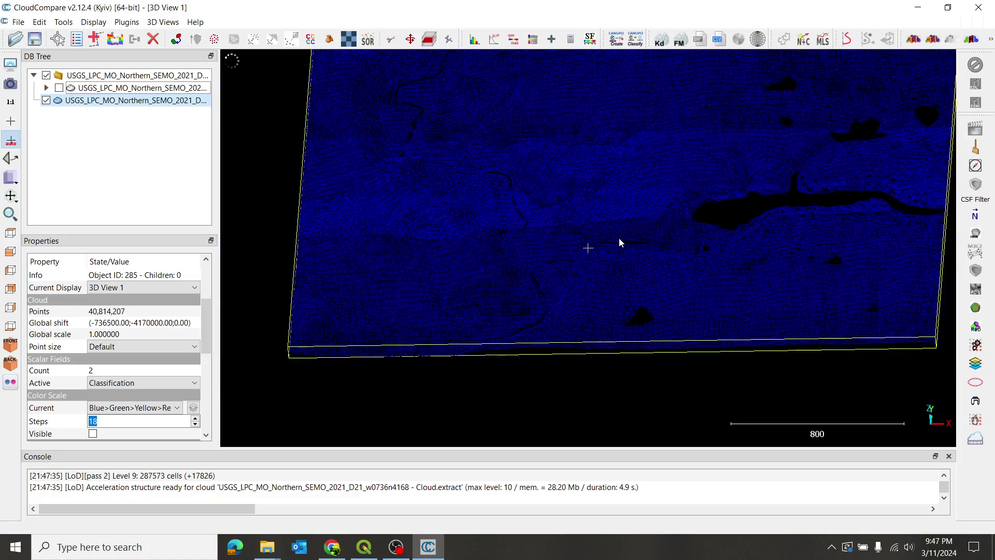
{"action": "scroll", "coordinate": [620, 247], "scroll_direction": "down", "scroll_amount": 4}
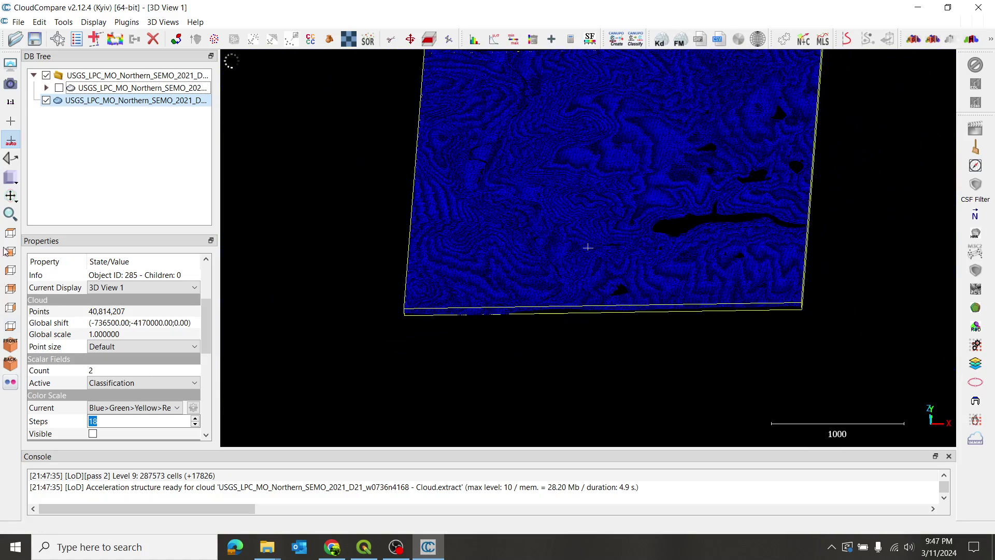
{"action": "left_click", "coordinate": [10, 232]}
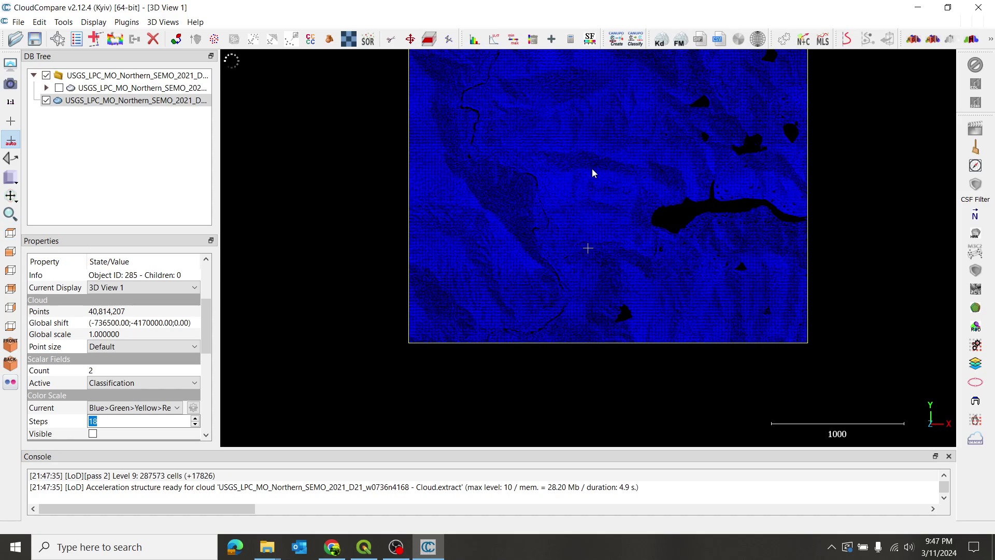
{"action": "right_click_drag", "start_coordinate": [590, 169], "coordinate": [509, 278]}
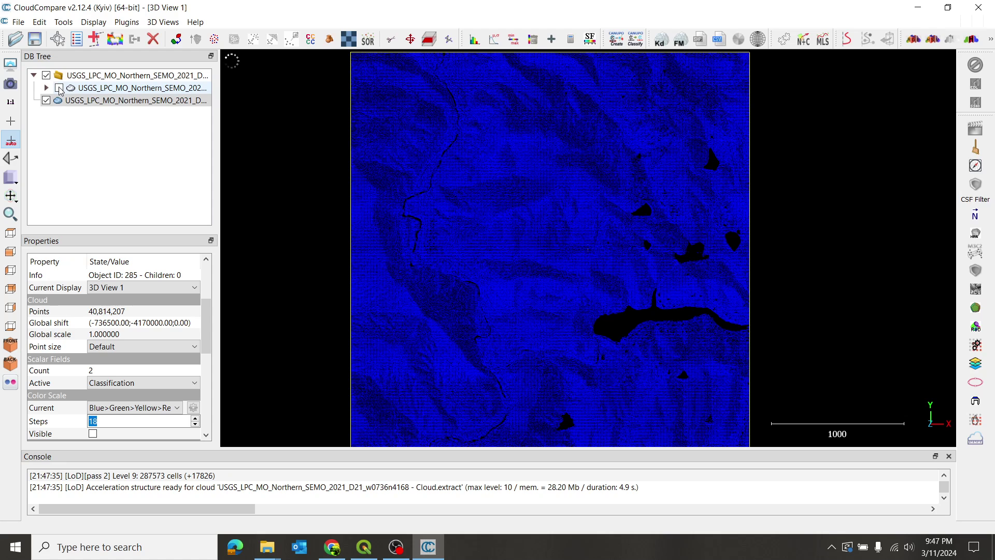
{"action": "left_click", "coordinate": [59, 88]}
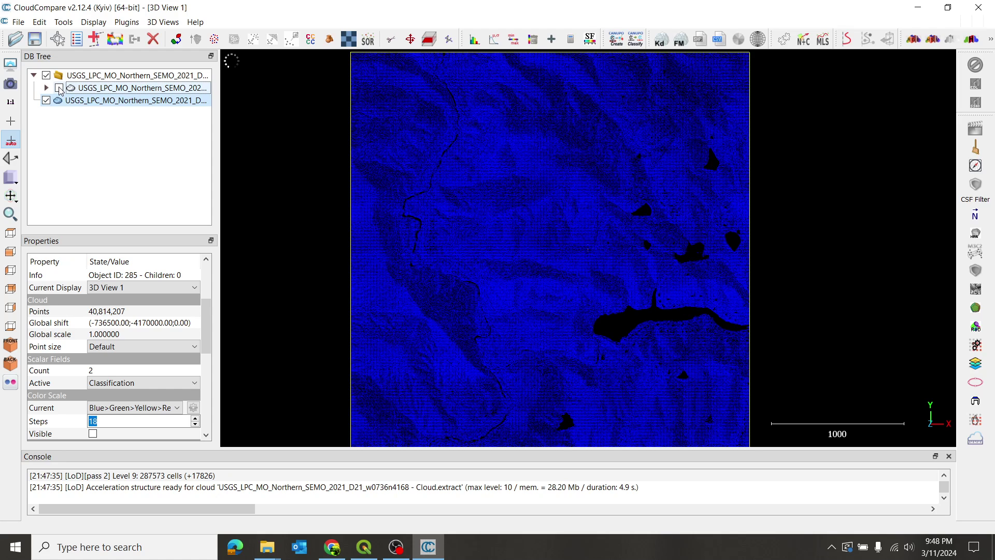
{"action": "left_click", "coordinate": [105, 105]}
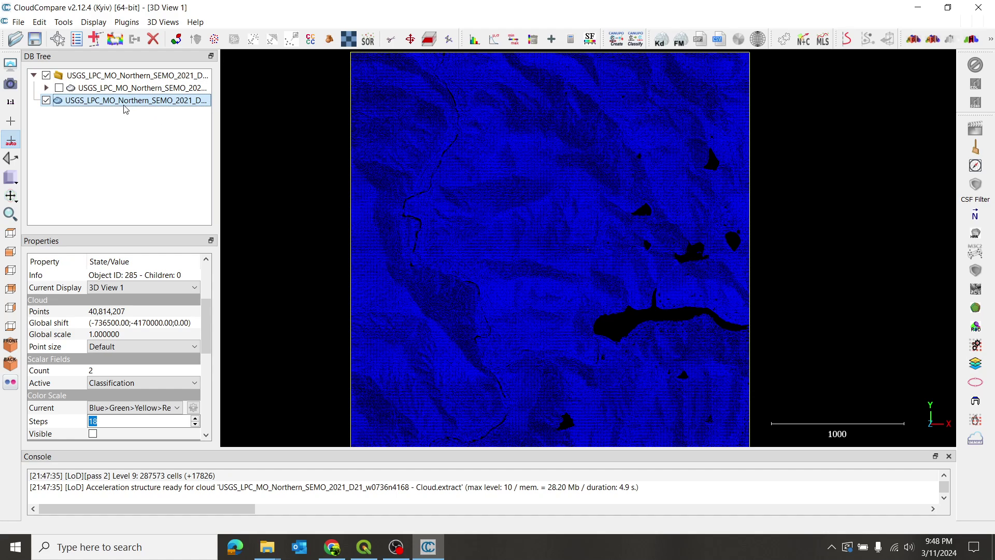
Start saving the extracted cloud and browse to Desktop > youtube_tutorial > lidar
{"action": "left_click", "coordinate": [15, 23]}
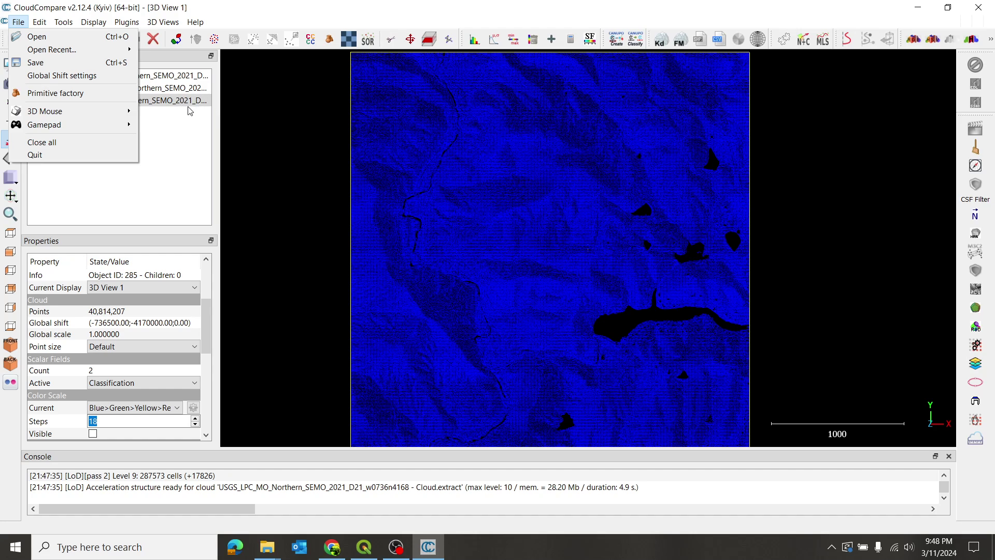
{"action": "left_click", "coordinate": [78, 66]}
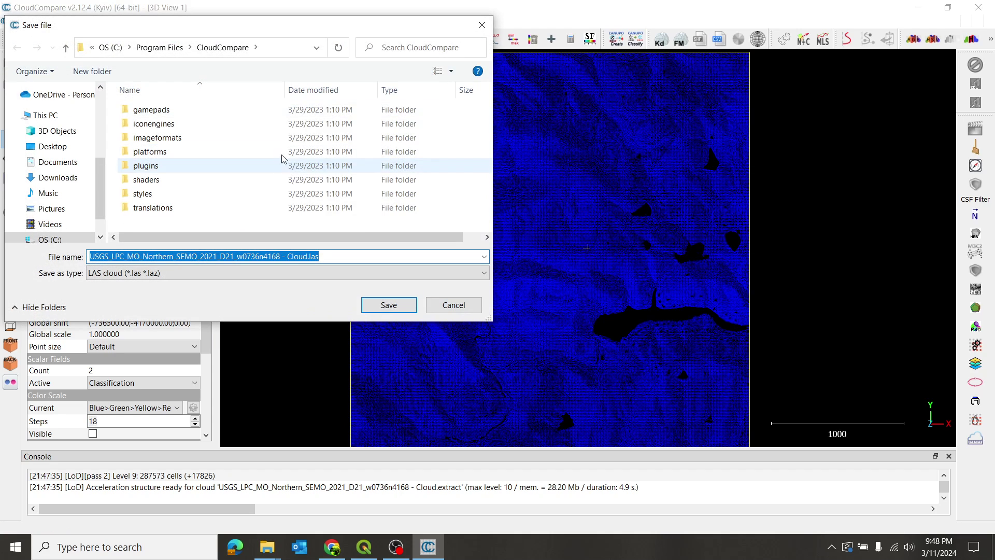
{"action": "scroll", "coordinate": [61, 161], "scroll_direction": "up", "scroll_amount": 3}
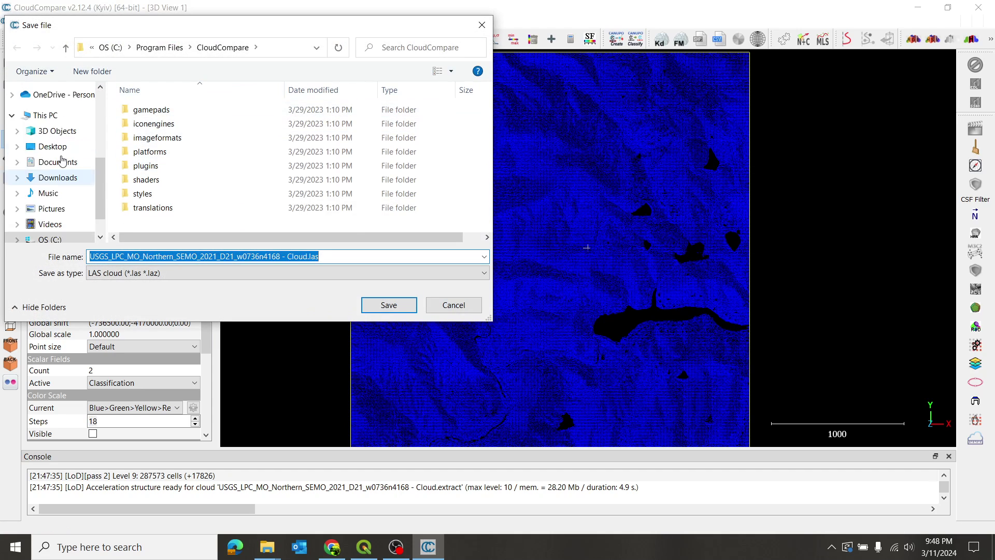
{"action": "left_click", "coordinate": [54, 183]}
{"action": "scroll", "coordinate": [226, 133], "scroll_direction": "down", "scroll_amount": 3}
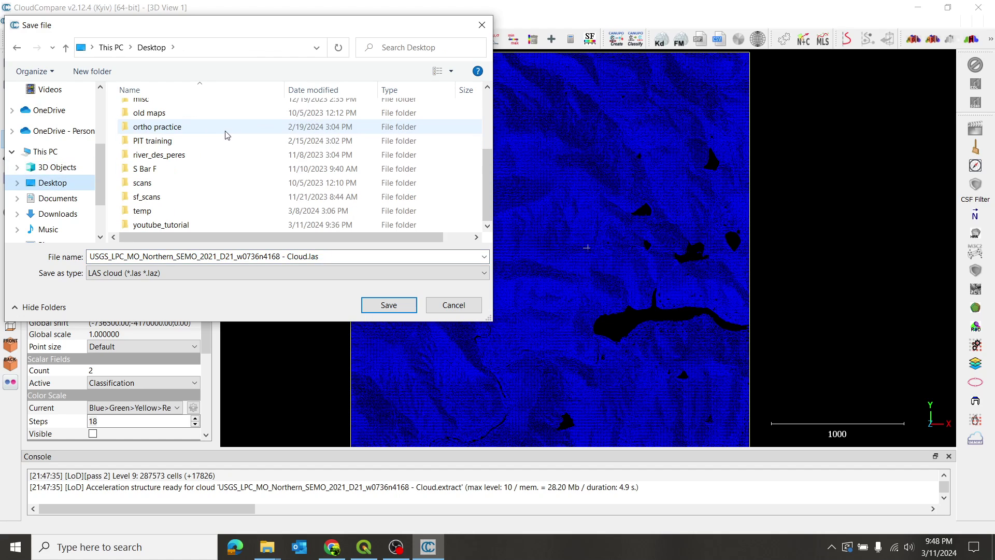
{"action": "double_click", "coordinate": [166, 224]}
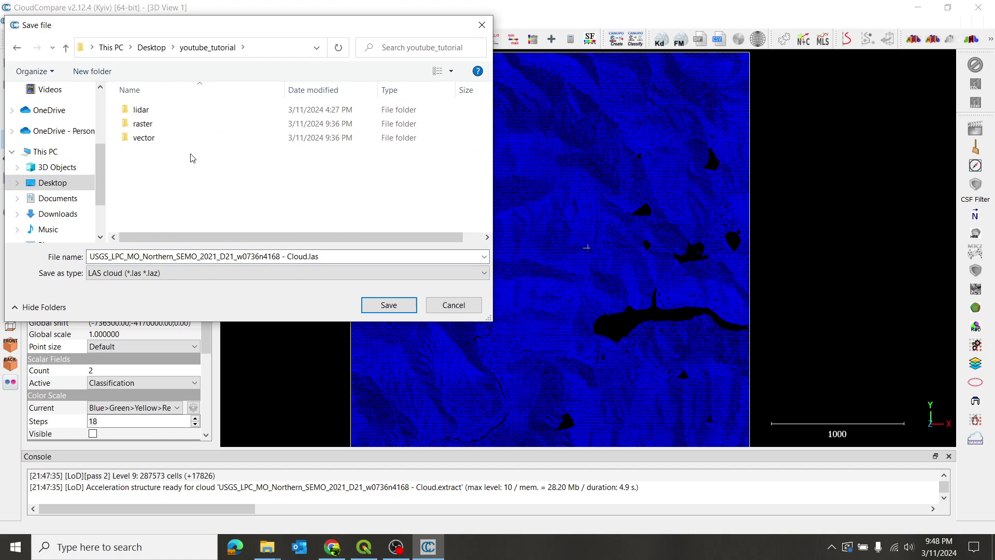
{"action": "left_click", "coordinate": [181, 112]}
{"action": "double_click", "coordinate": [181, 113]}
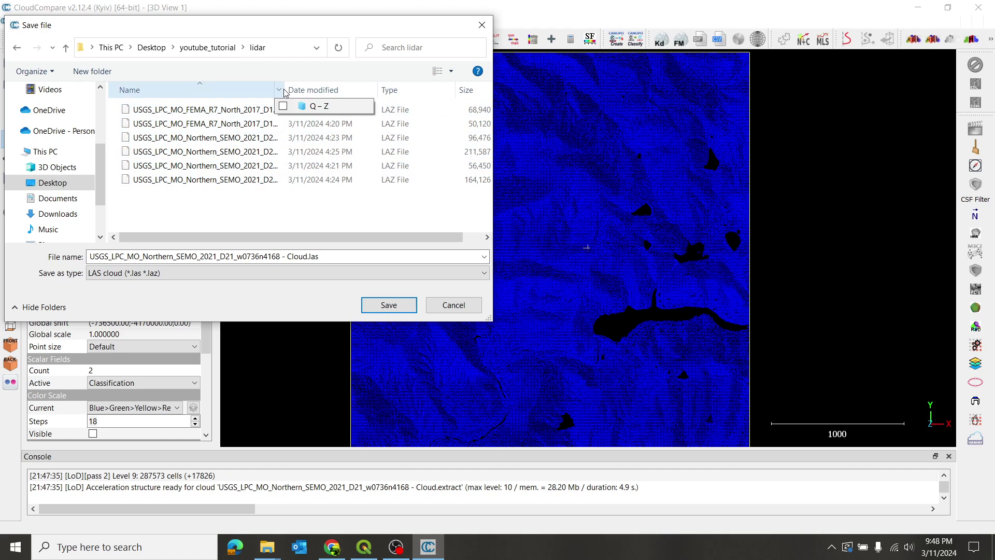
Name the file merged_classified, keep the LAS cloud type, and save
{"action": "left_click_drag", "start_coordinate": [284, 89], "coordinate": [209, 90]}
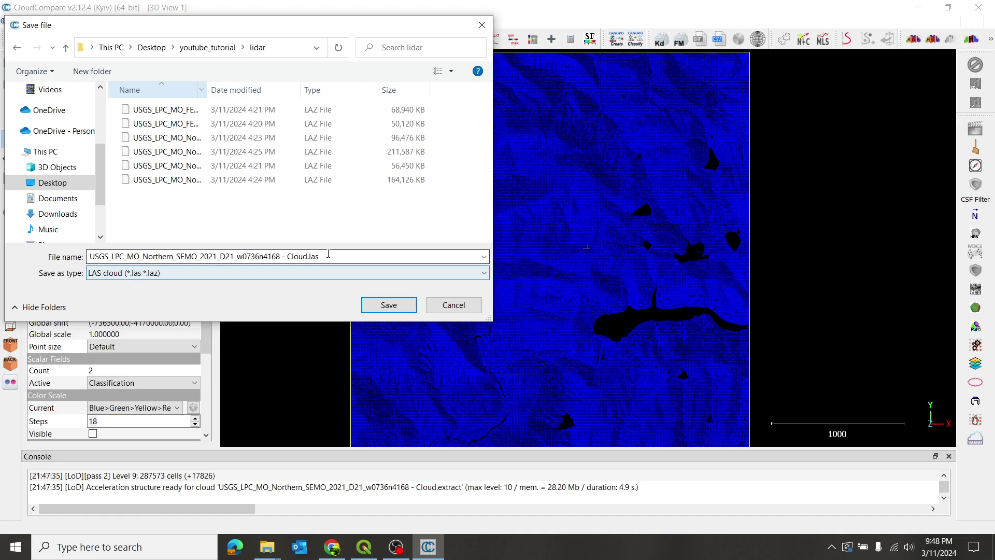
{"action": "left_click_drag", "start_coordinate": [331, 256], "coordinate": [89, 256]}
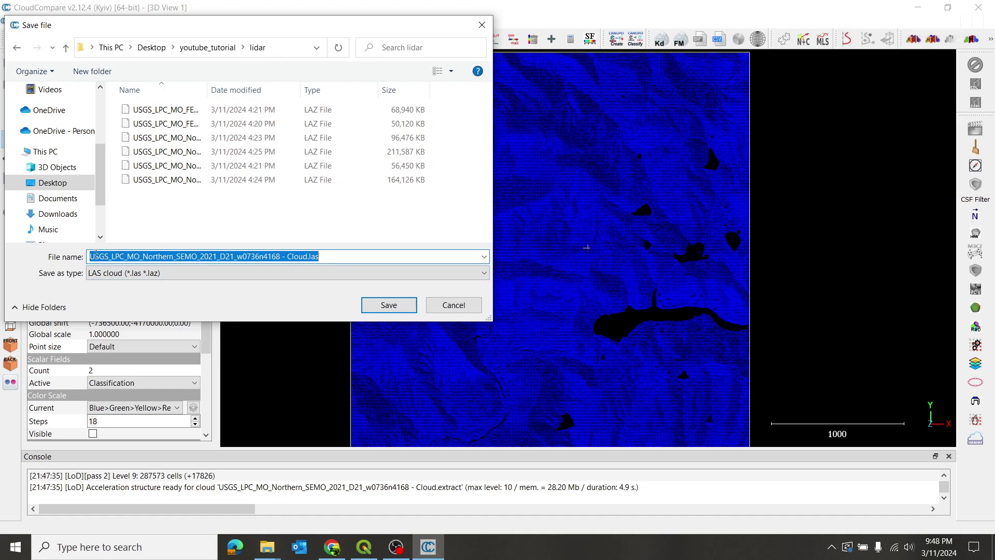
{"action": "type", "text": "merged_classified"}
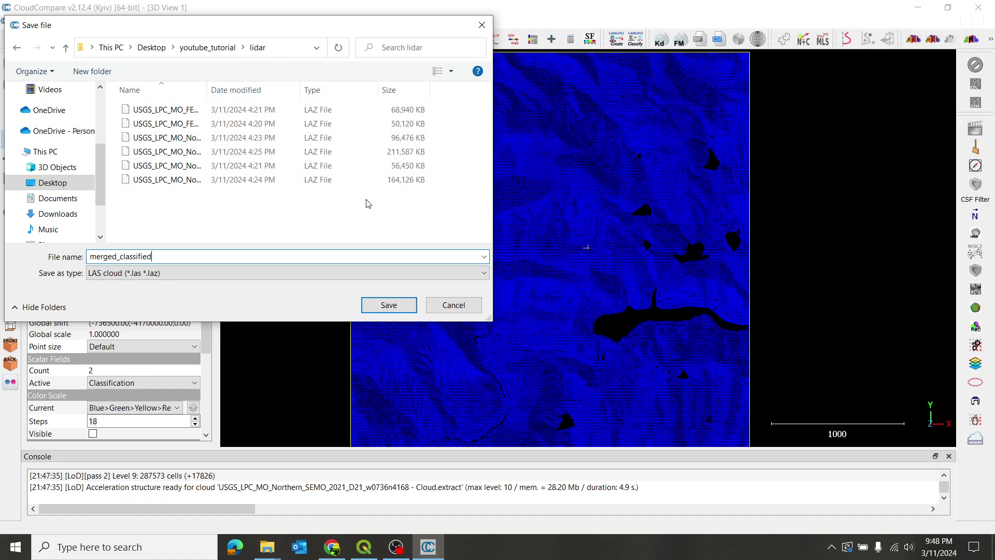
{"action": "key", "text": "Tab"}
{"action": "left_click", "coordinate": [393, 308]}
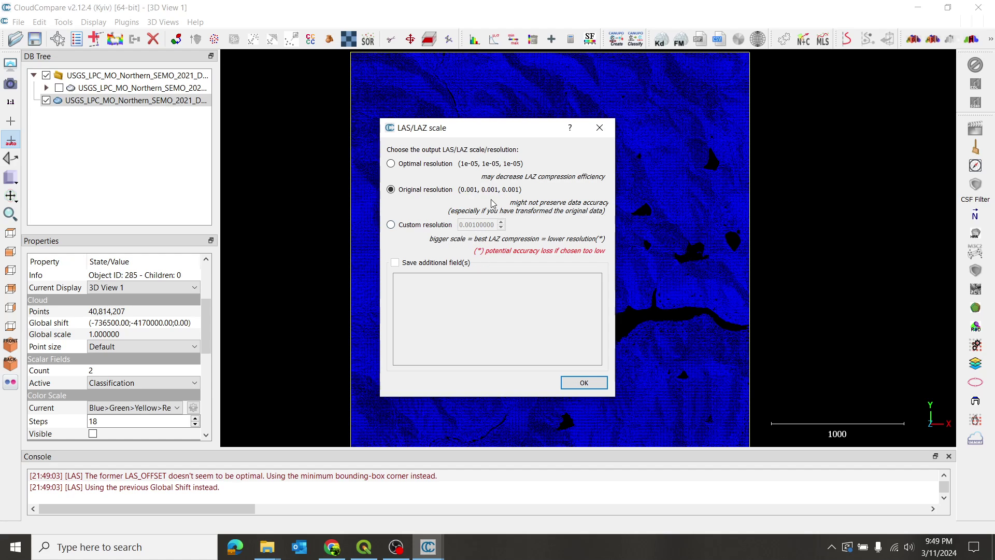
Choose Optimal resolution for the LAS scale and confirm to write the file
{"action": "left_click", "coordinate": [395, 166]}
{"action": "left_click", "coordinate": [581, 383]}
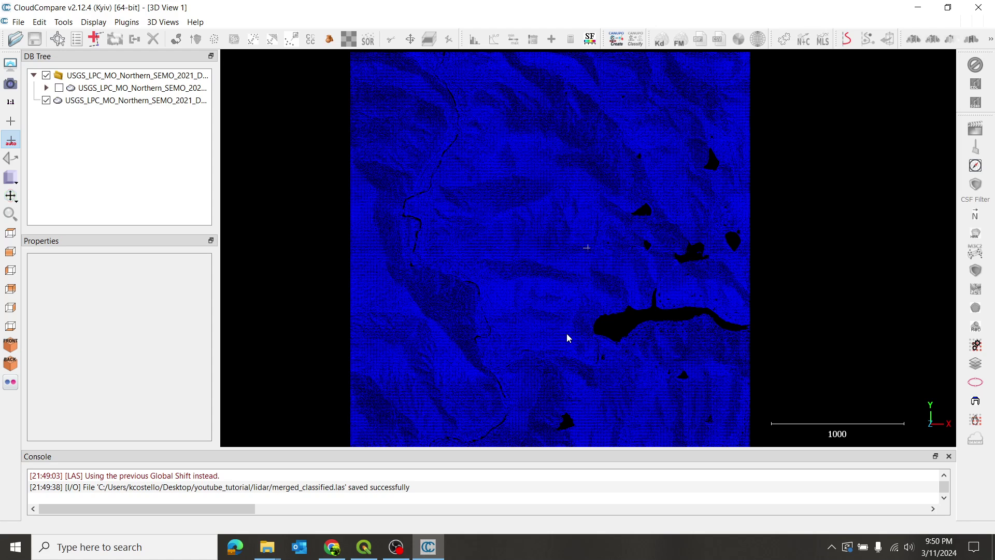
After the save completes, pan the view to shift the ground cloud up and right
{"action": "right_click_drag", "start_coordinate": [551, 294], "coordinate": [573, 220]}
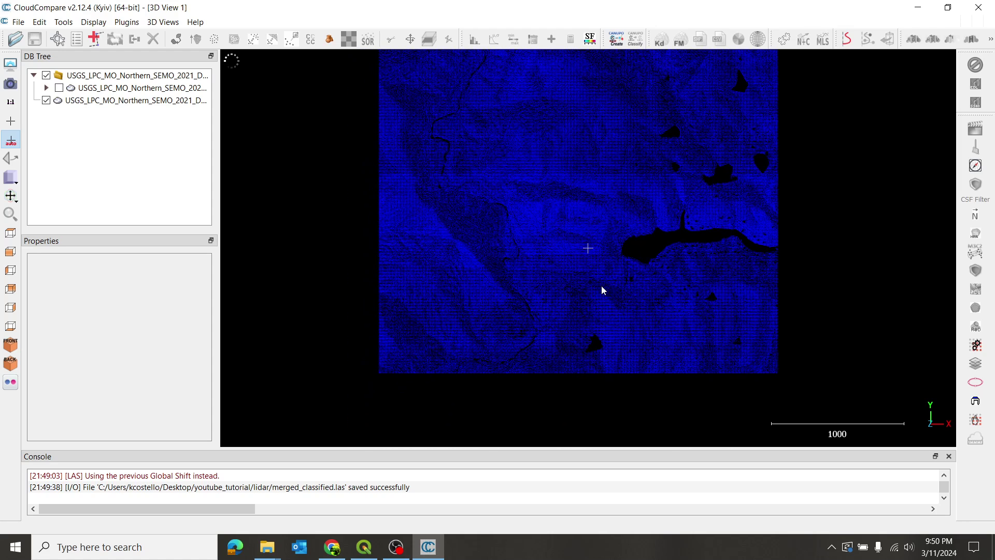